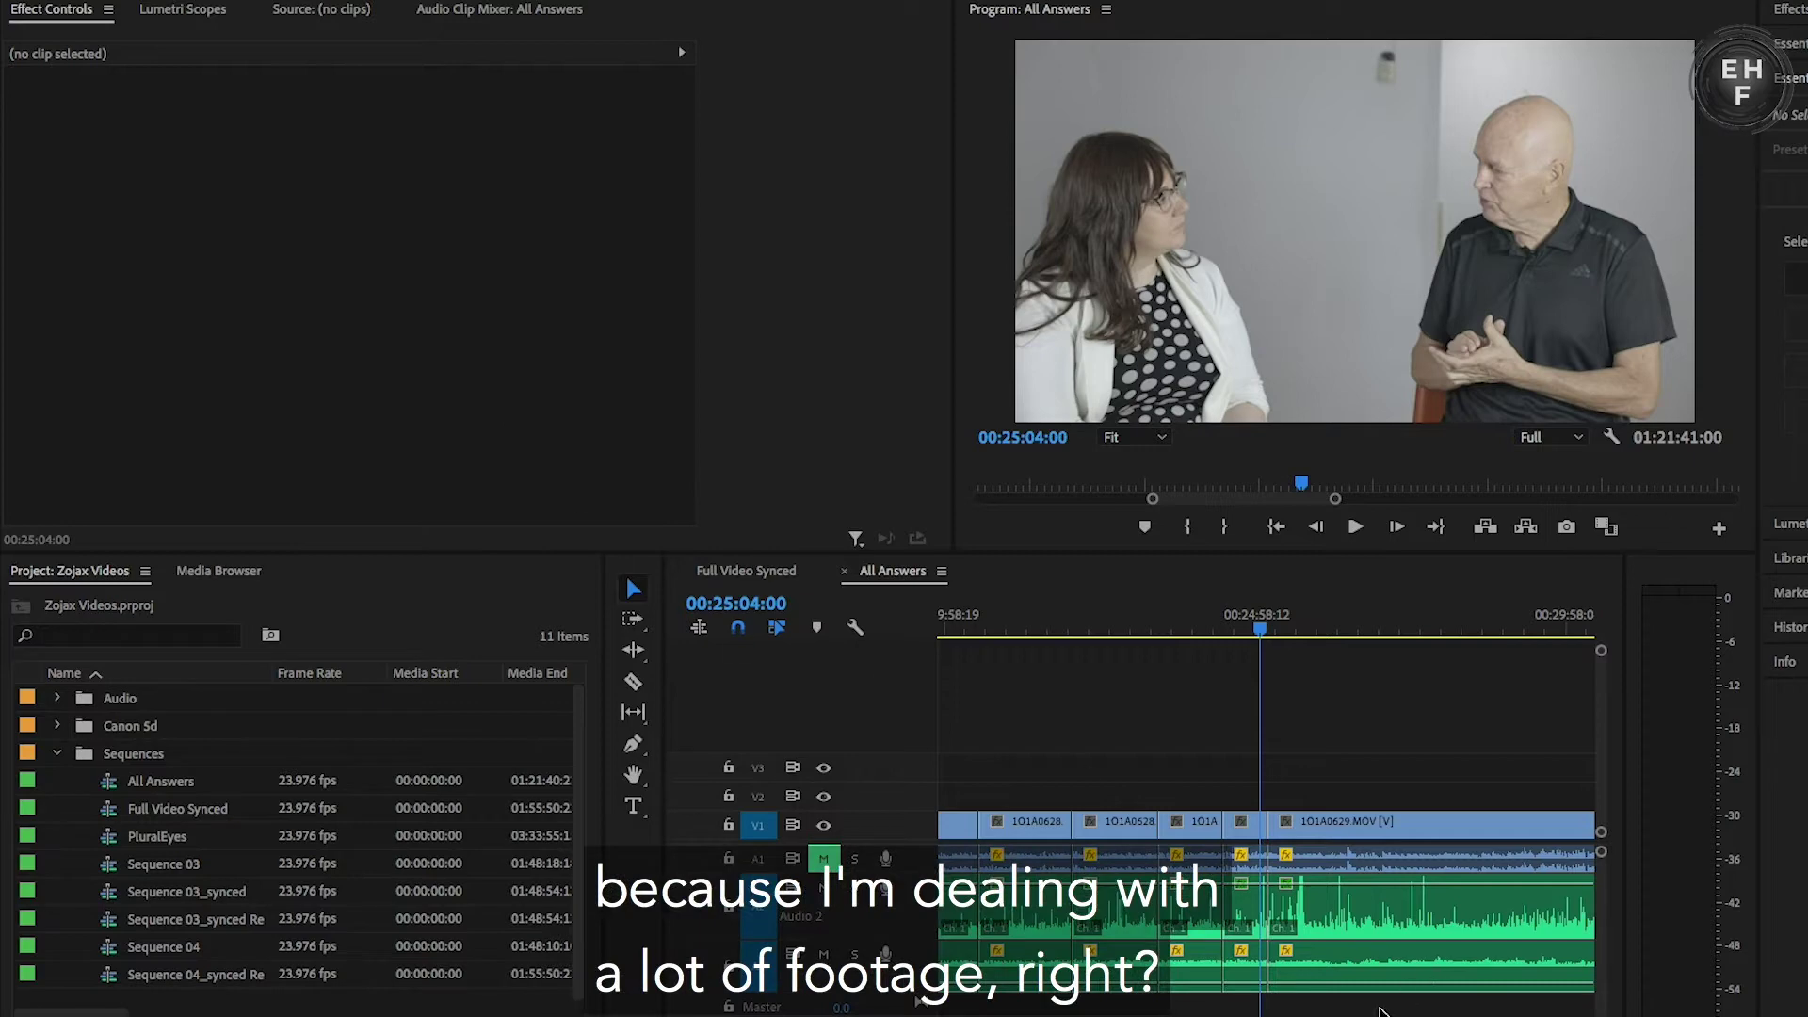
Step: Widen the timeline zoom bar so the entire All Answers interview sequence fits in view
left_click_drag(1184, 1012, 1563, 1013)
Step: Park the playhead at 00:25:09:17 and zoom the timeline in around it
left_click(1114, 622)
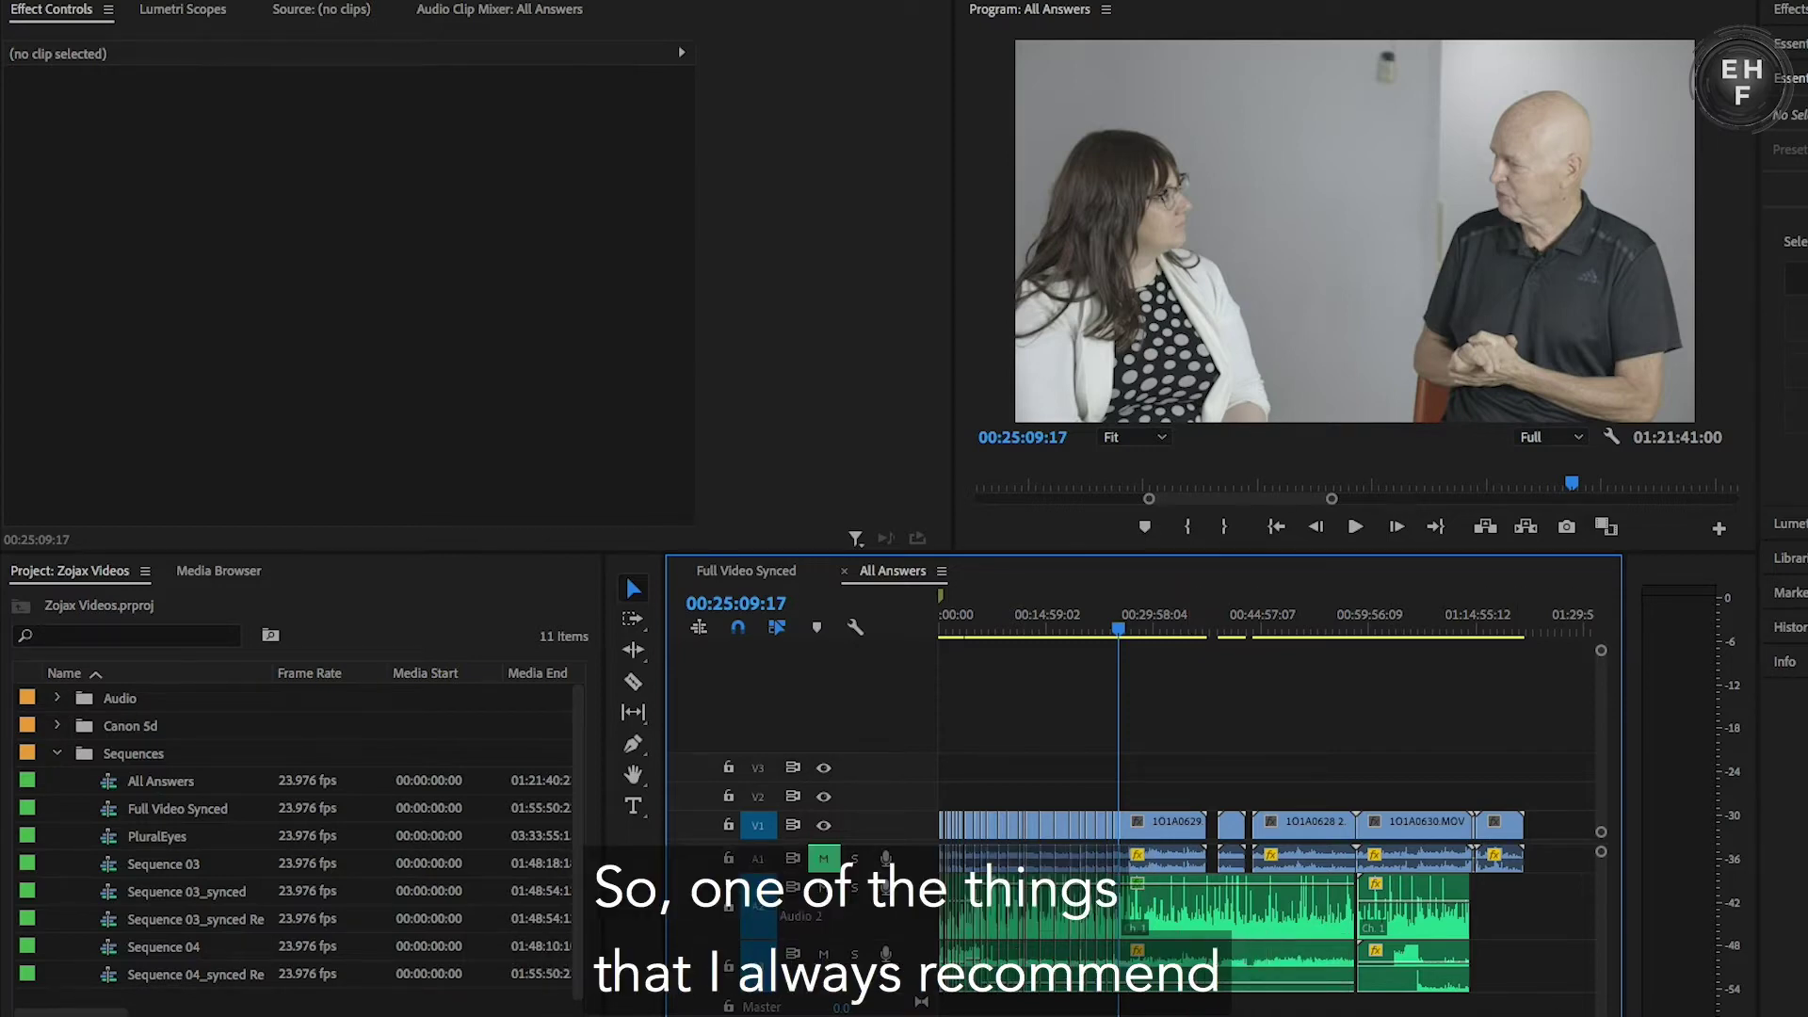
key("equal")
key("equal")
key("equal")
key("equal")
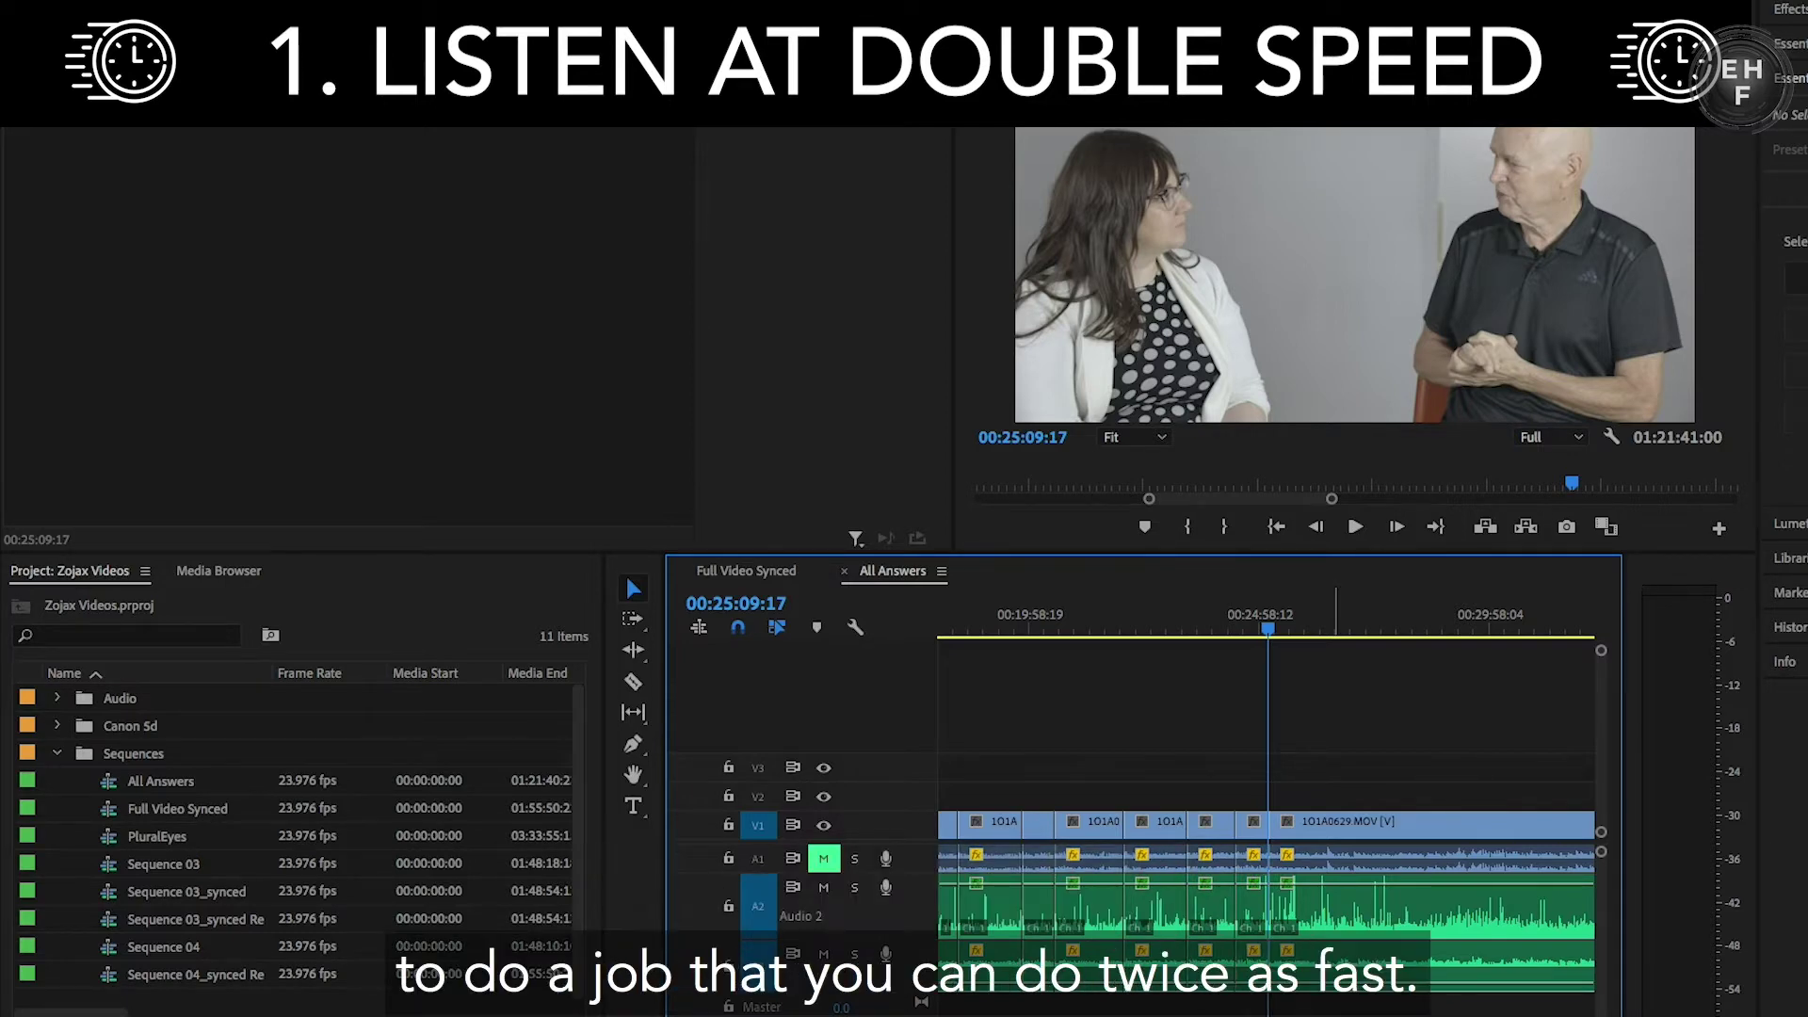
Step: Play the interview from 00:25:11:05 in bursts, pausing at 00:25:21:07 and 00:25:24:14
left_click(1271, 629)
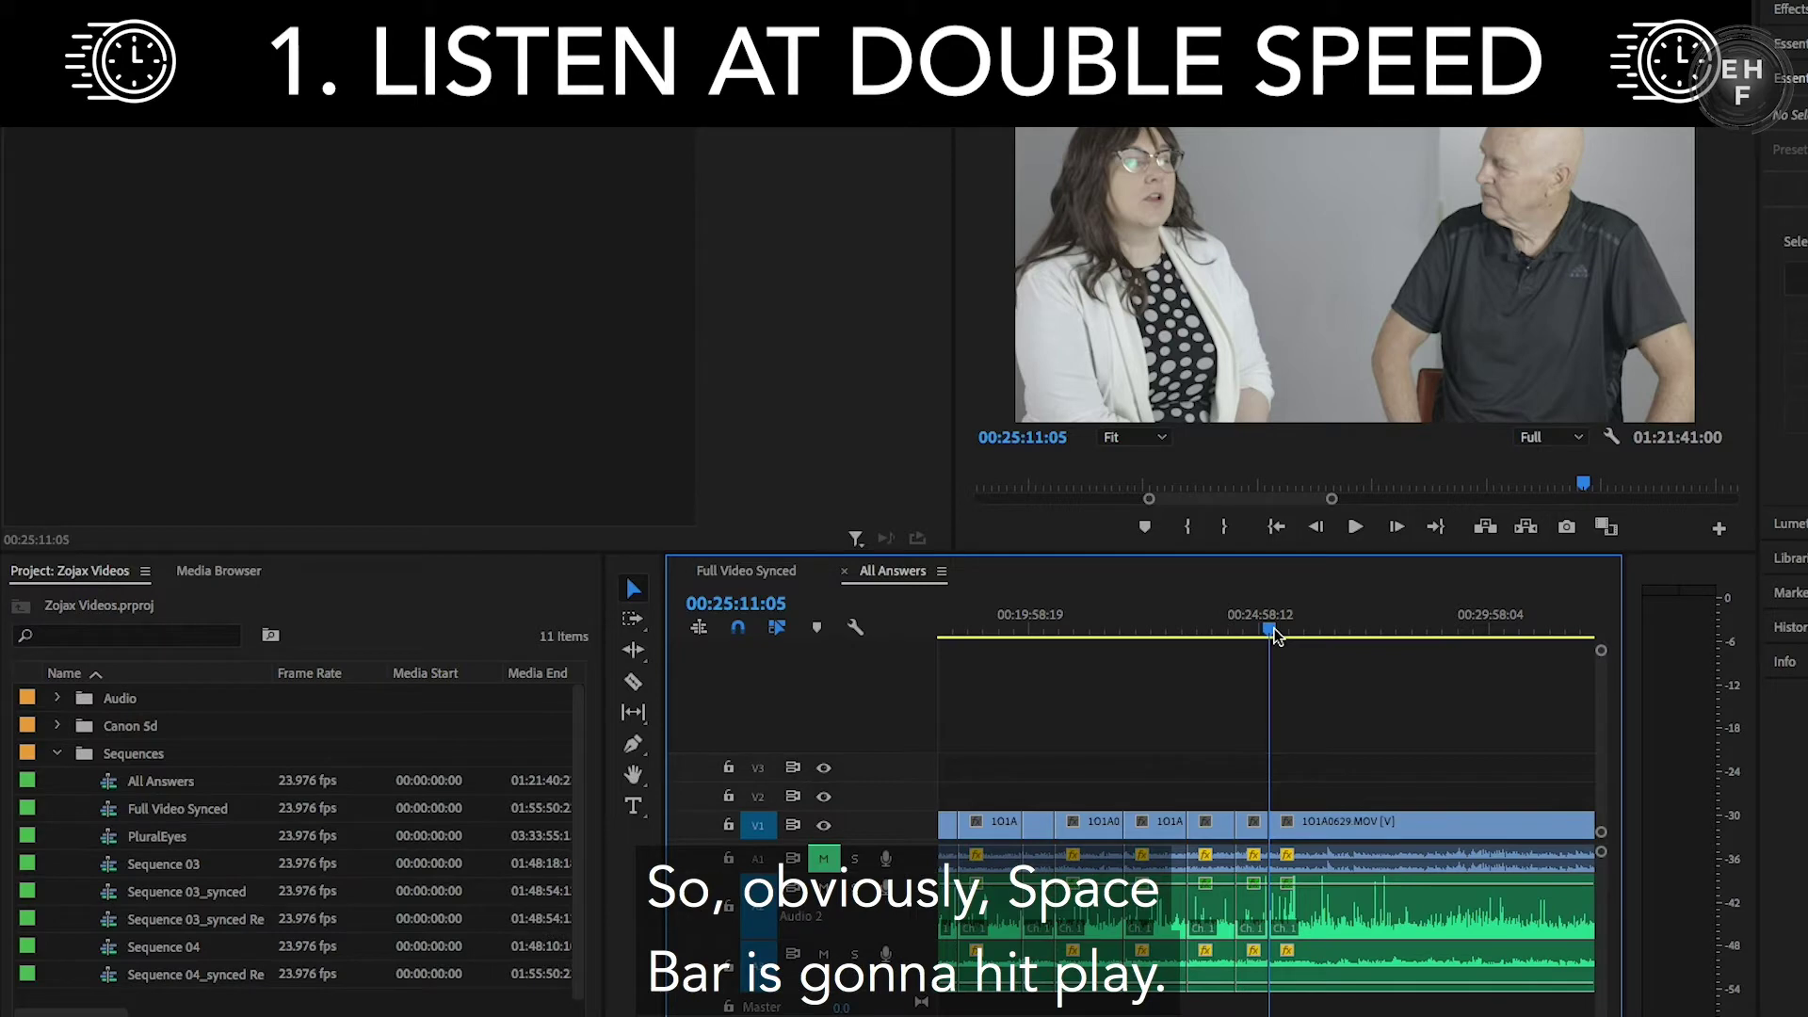
key("space")
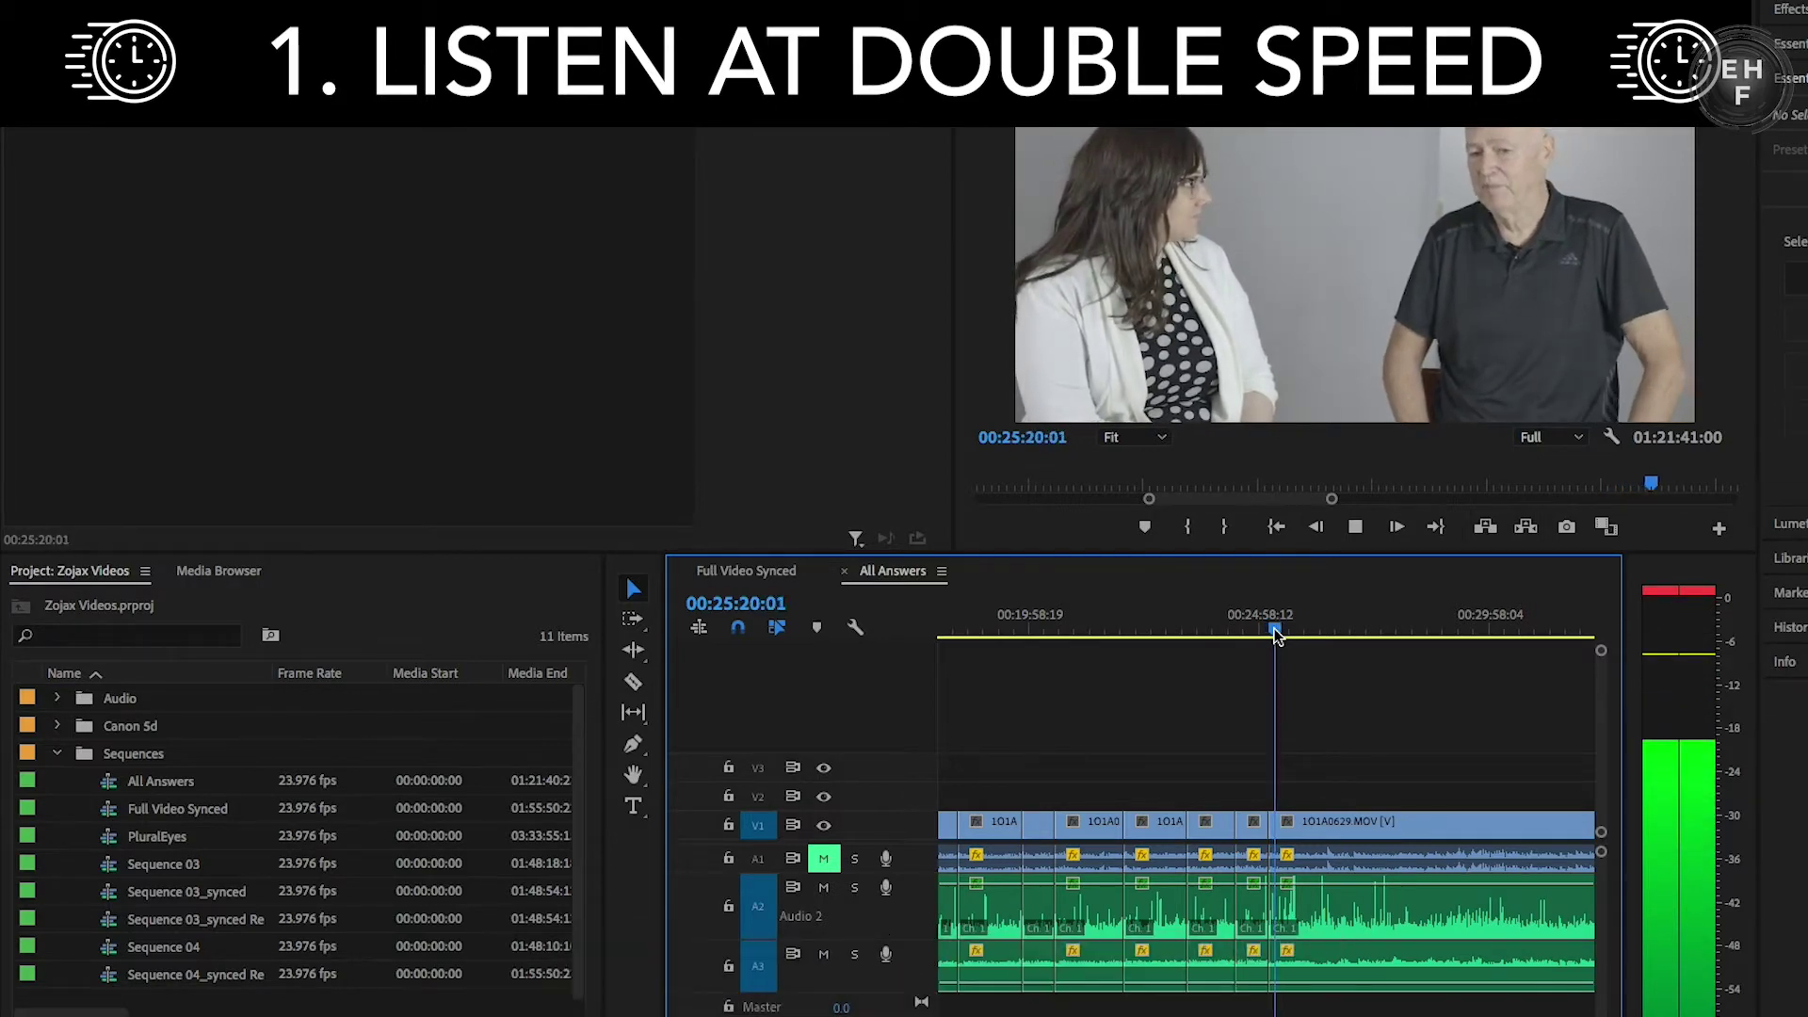
key("space")
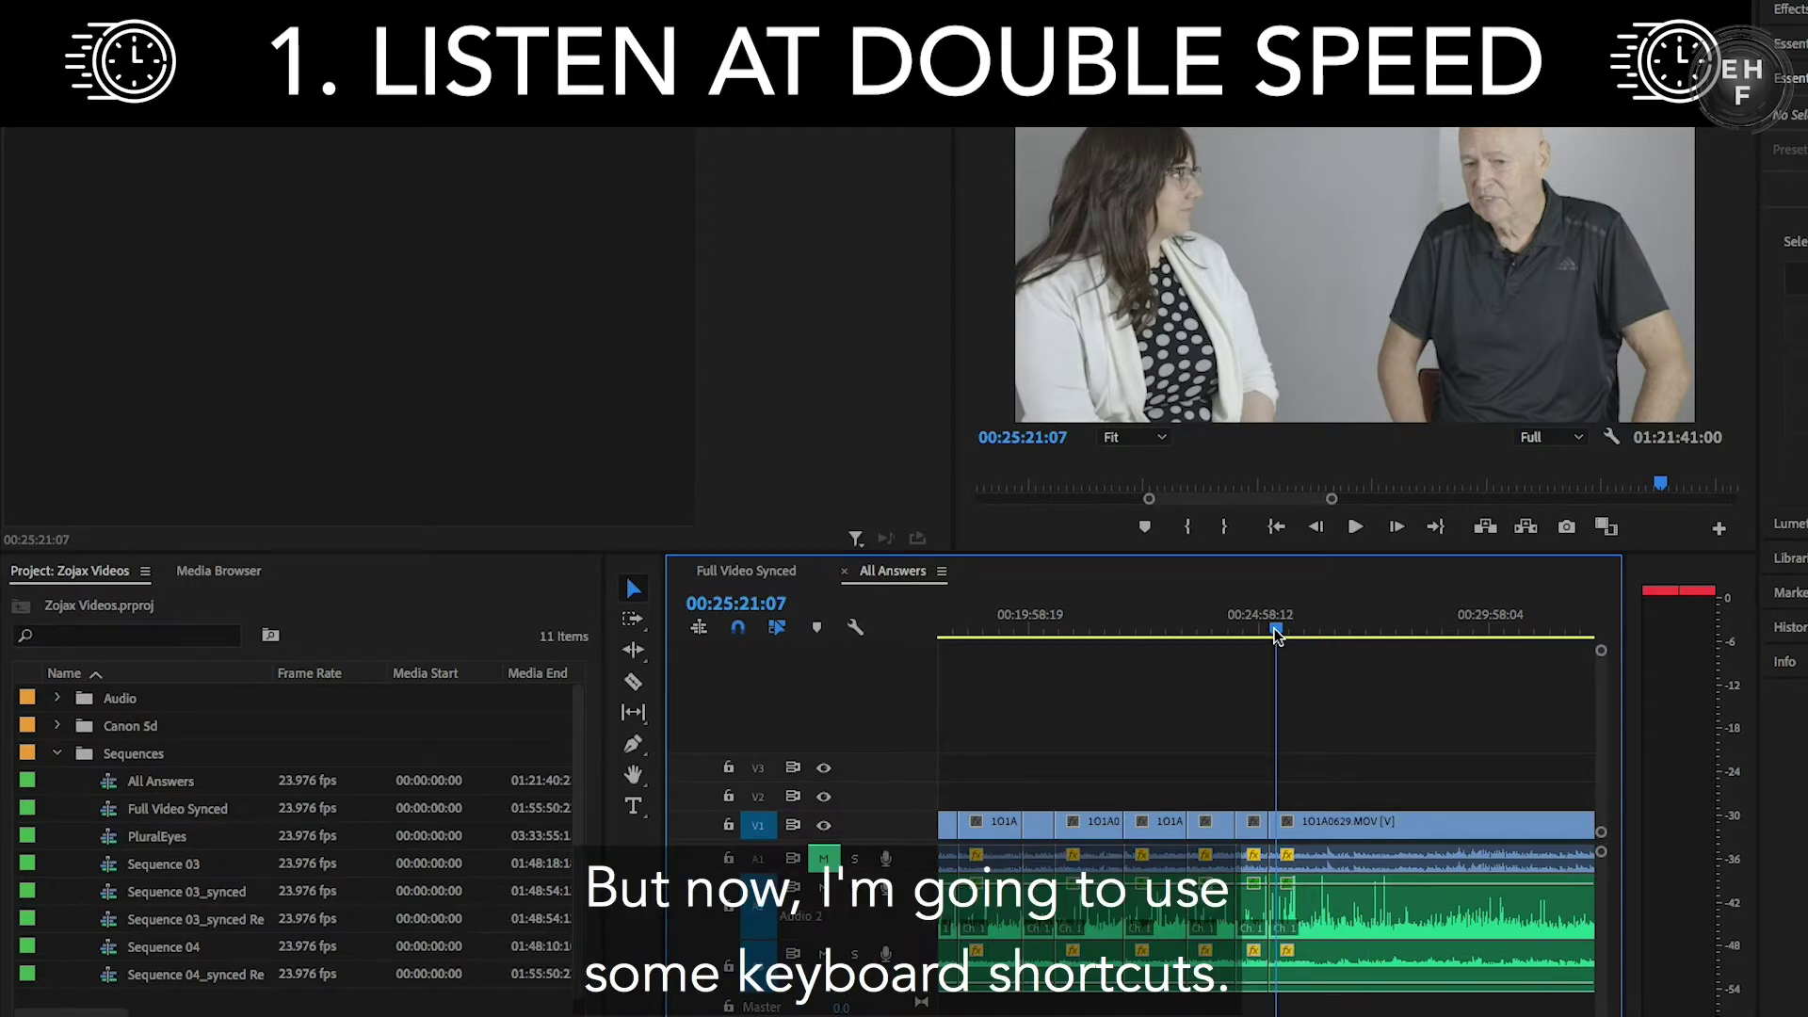
key("l")
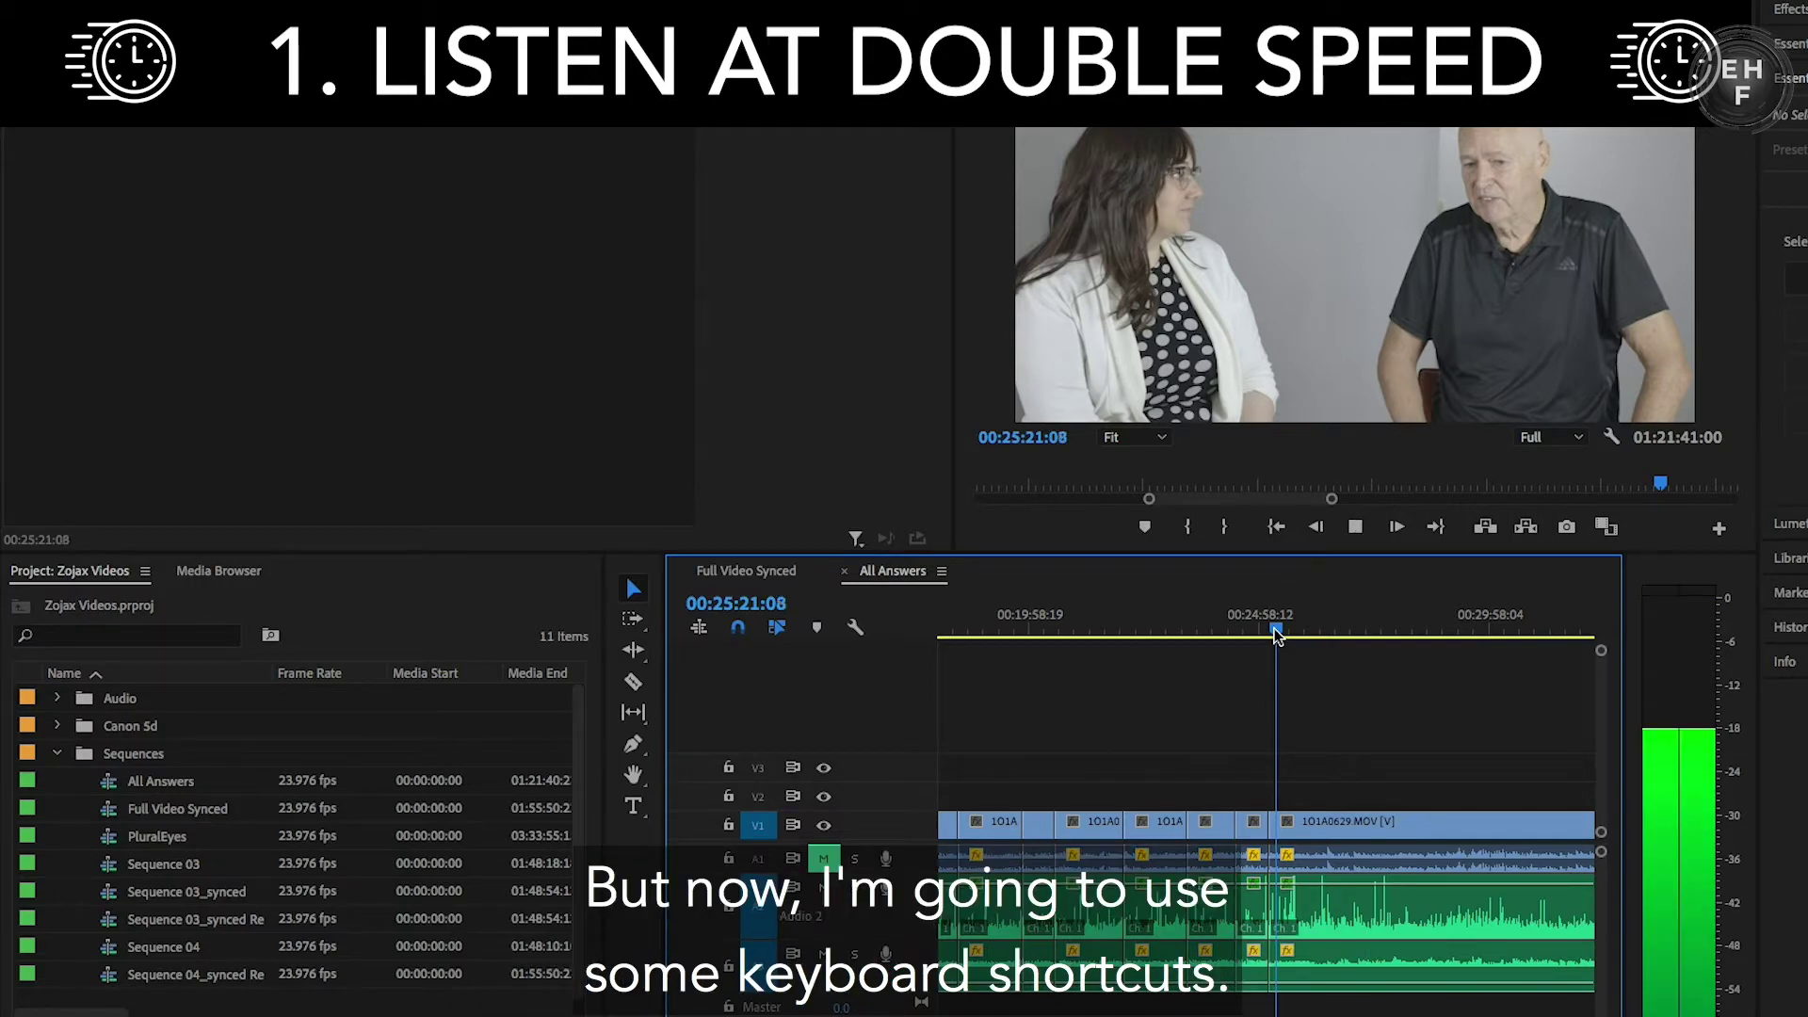
key("k")
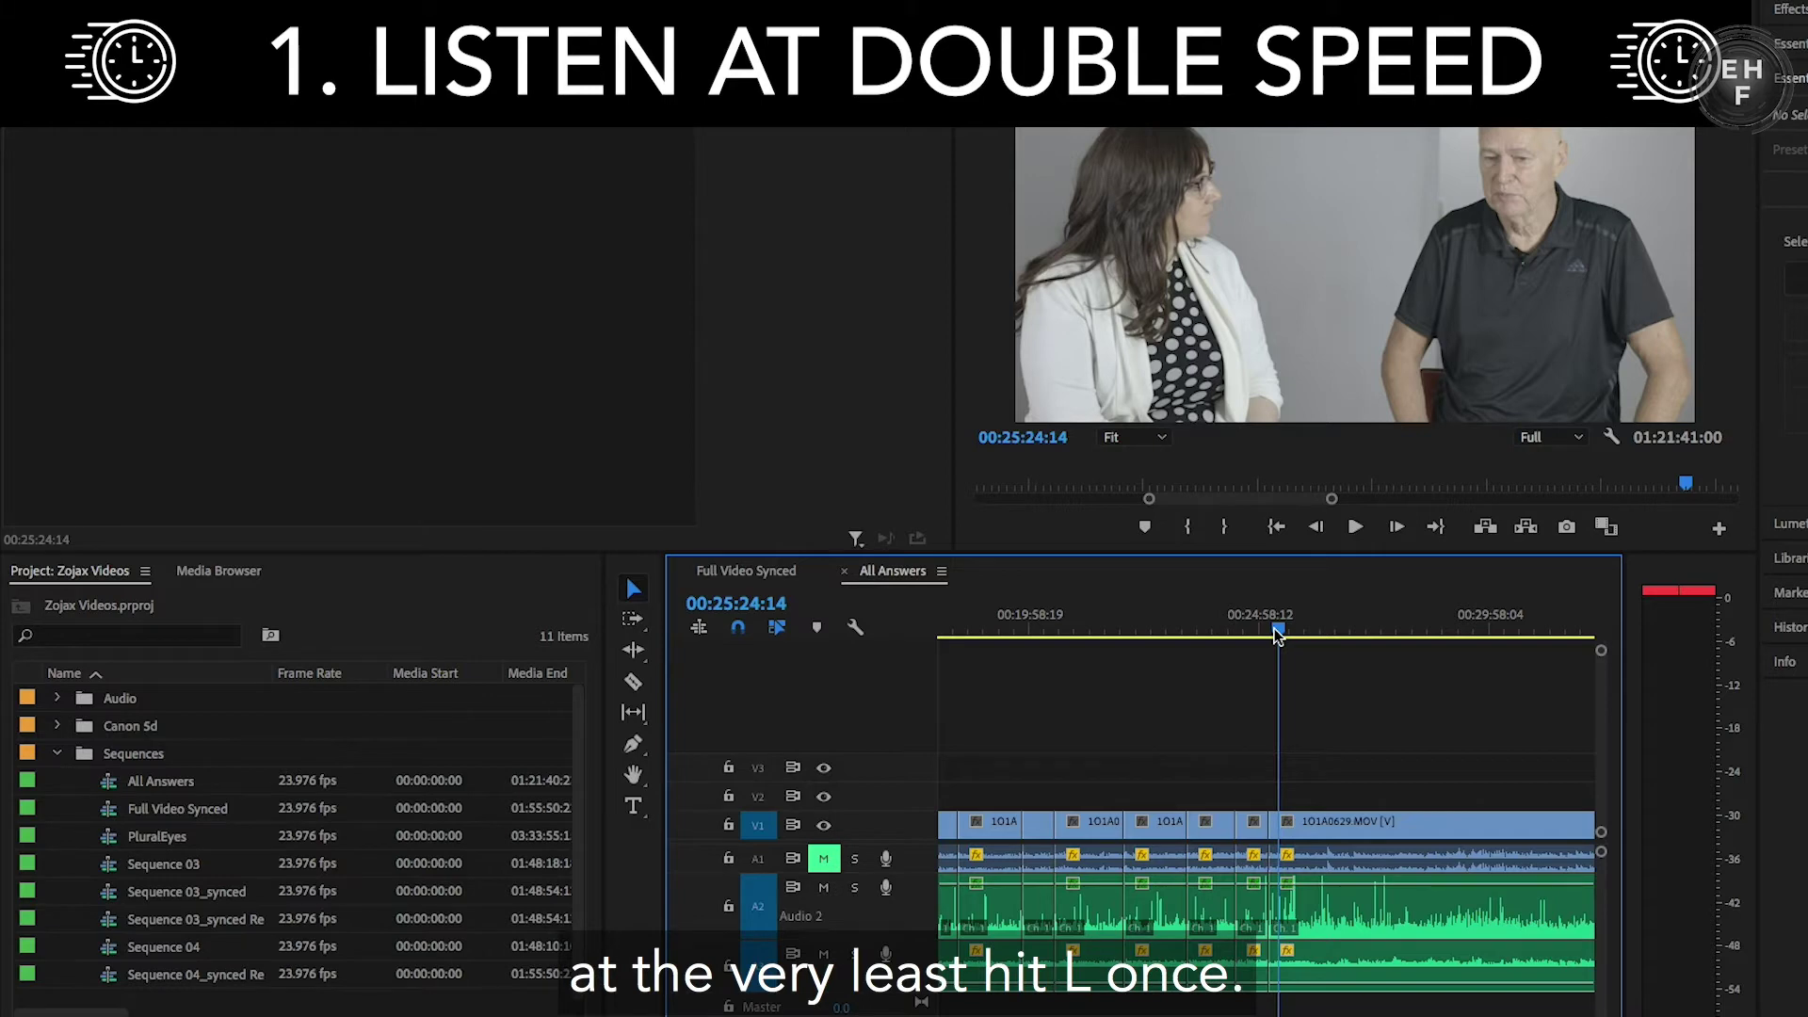
key("l")
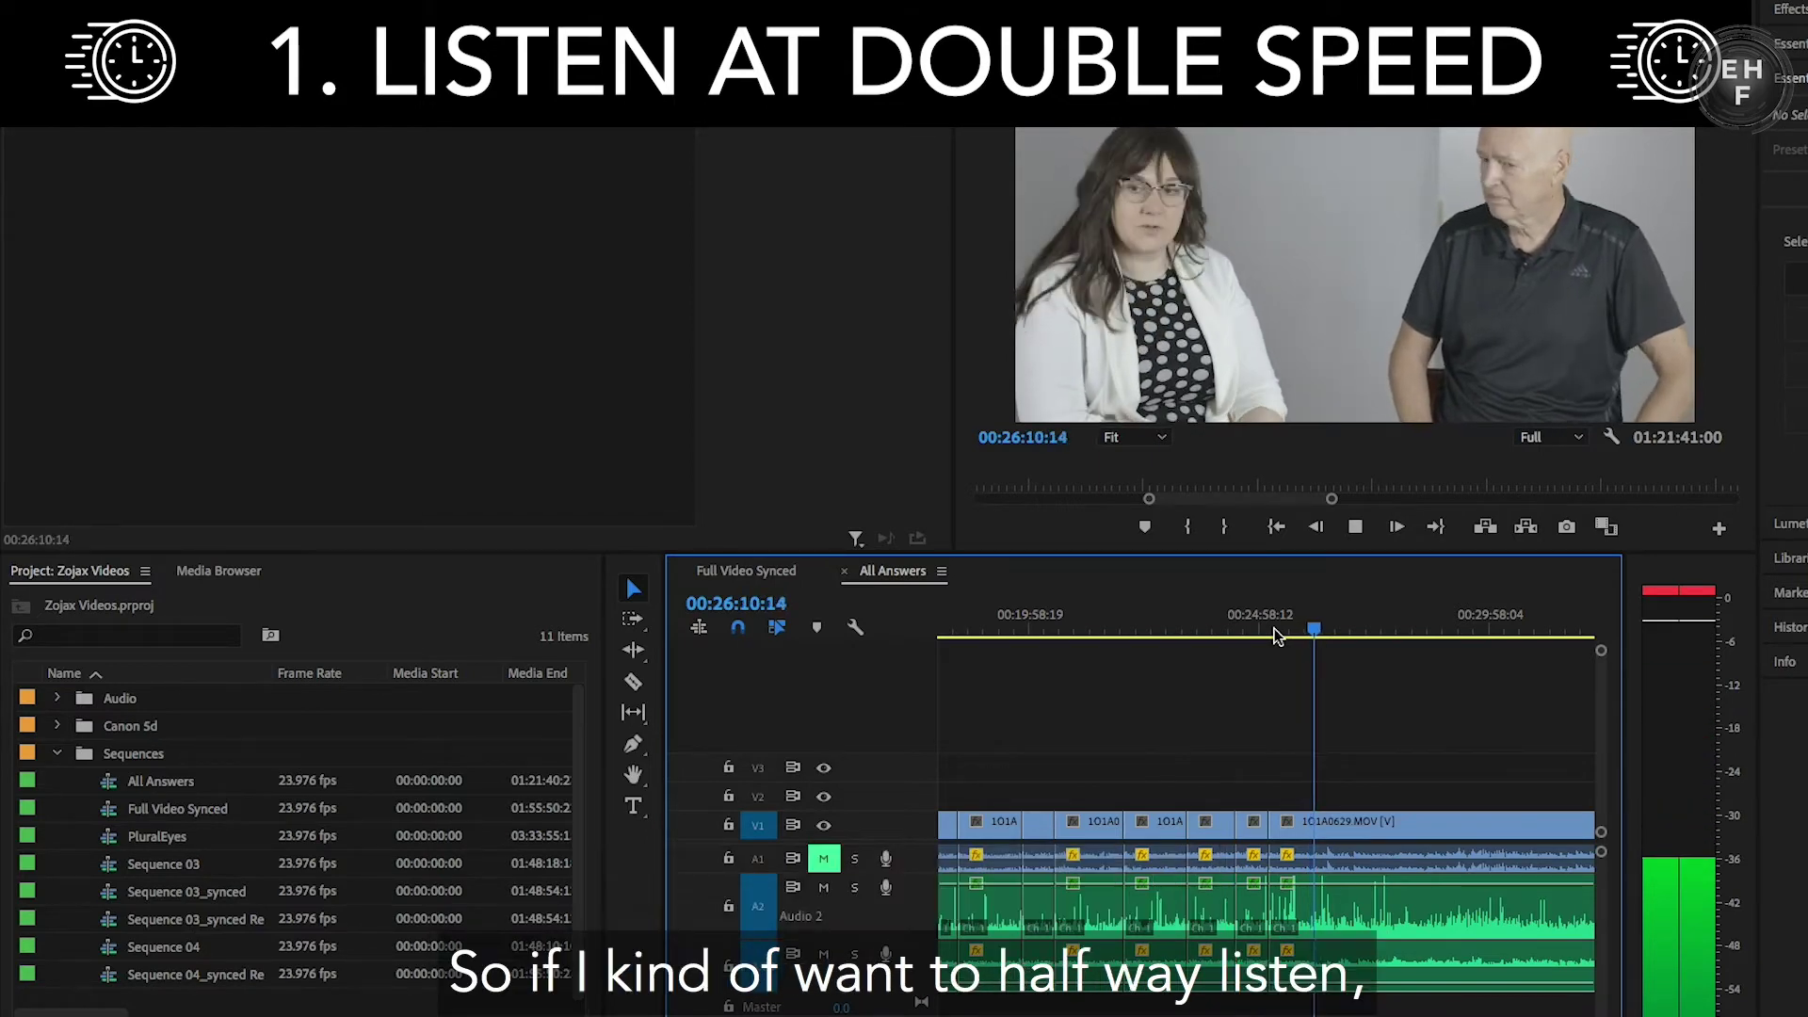
Step: Replay from 00:26:05:04, stop at the 00:26:09:18 pause, and zoom in there
key("space")
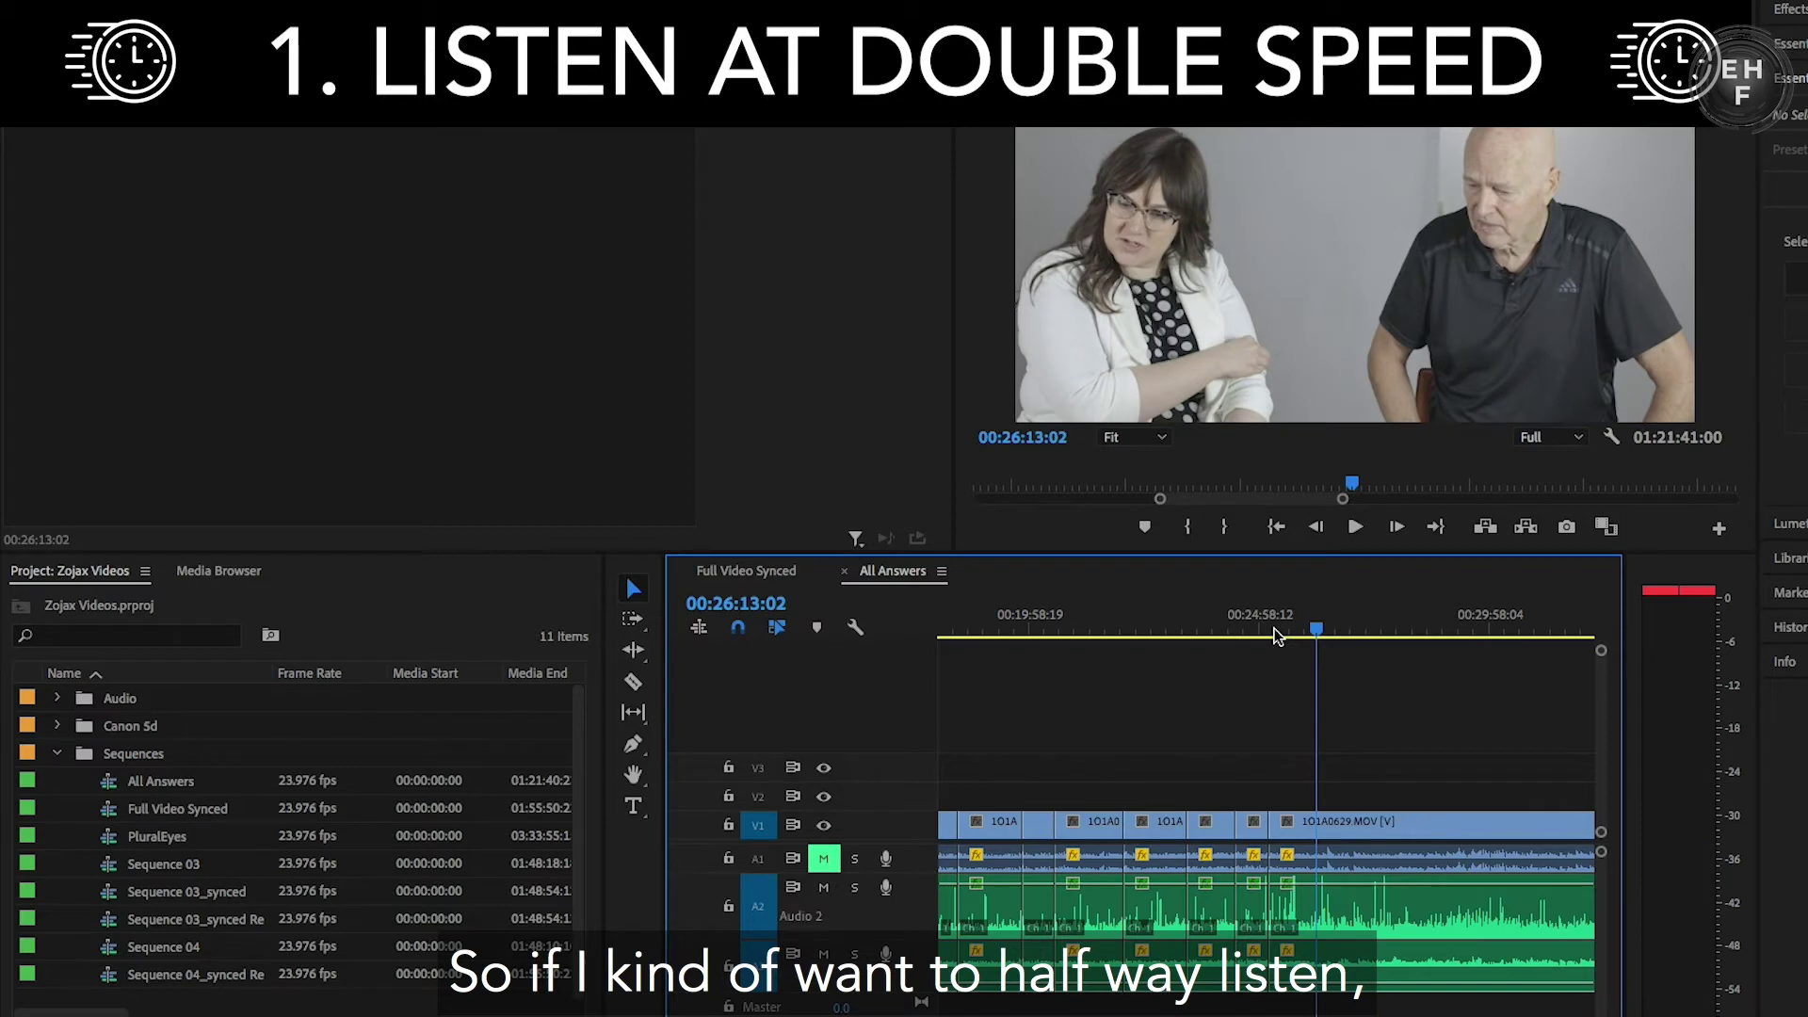
left_click_drag(1317, 630, 1310, 631)
key("space")
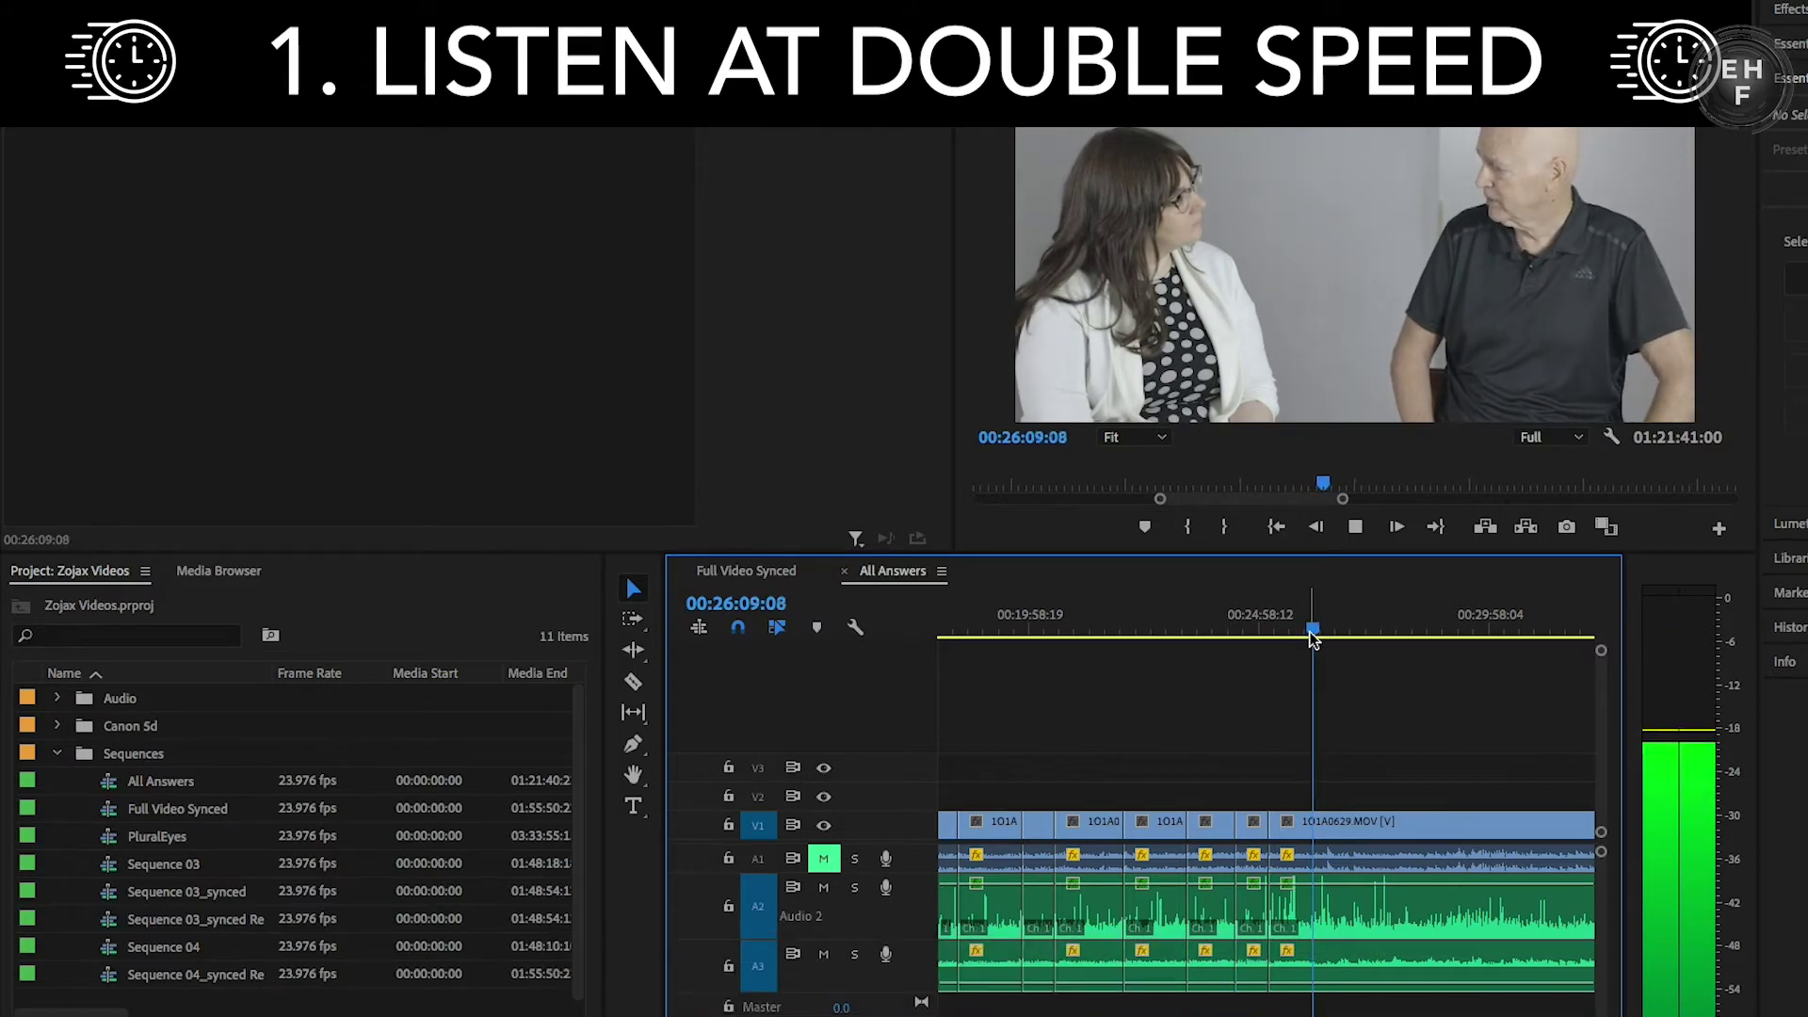
key("space")
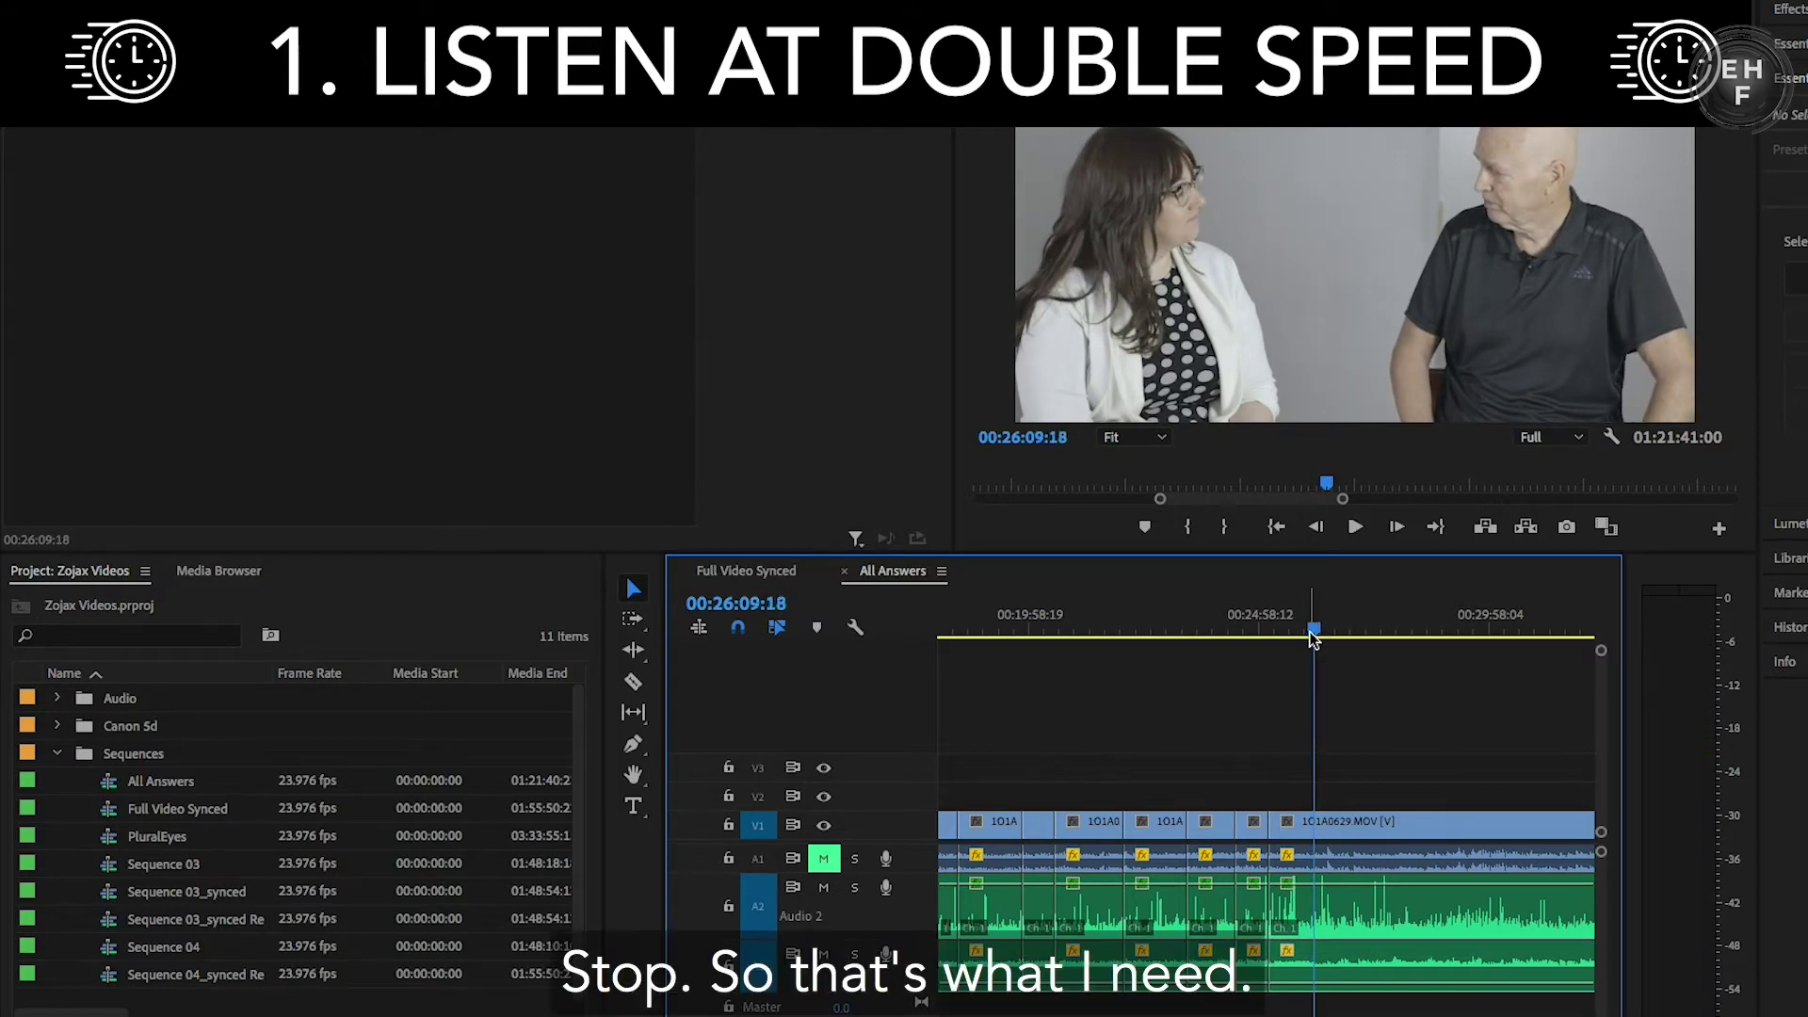
key("=")
key("=")
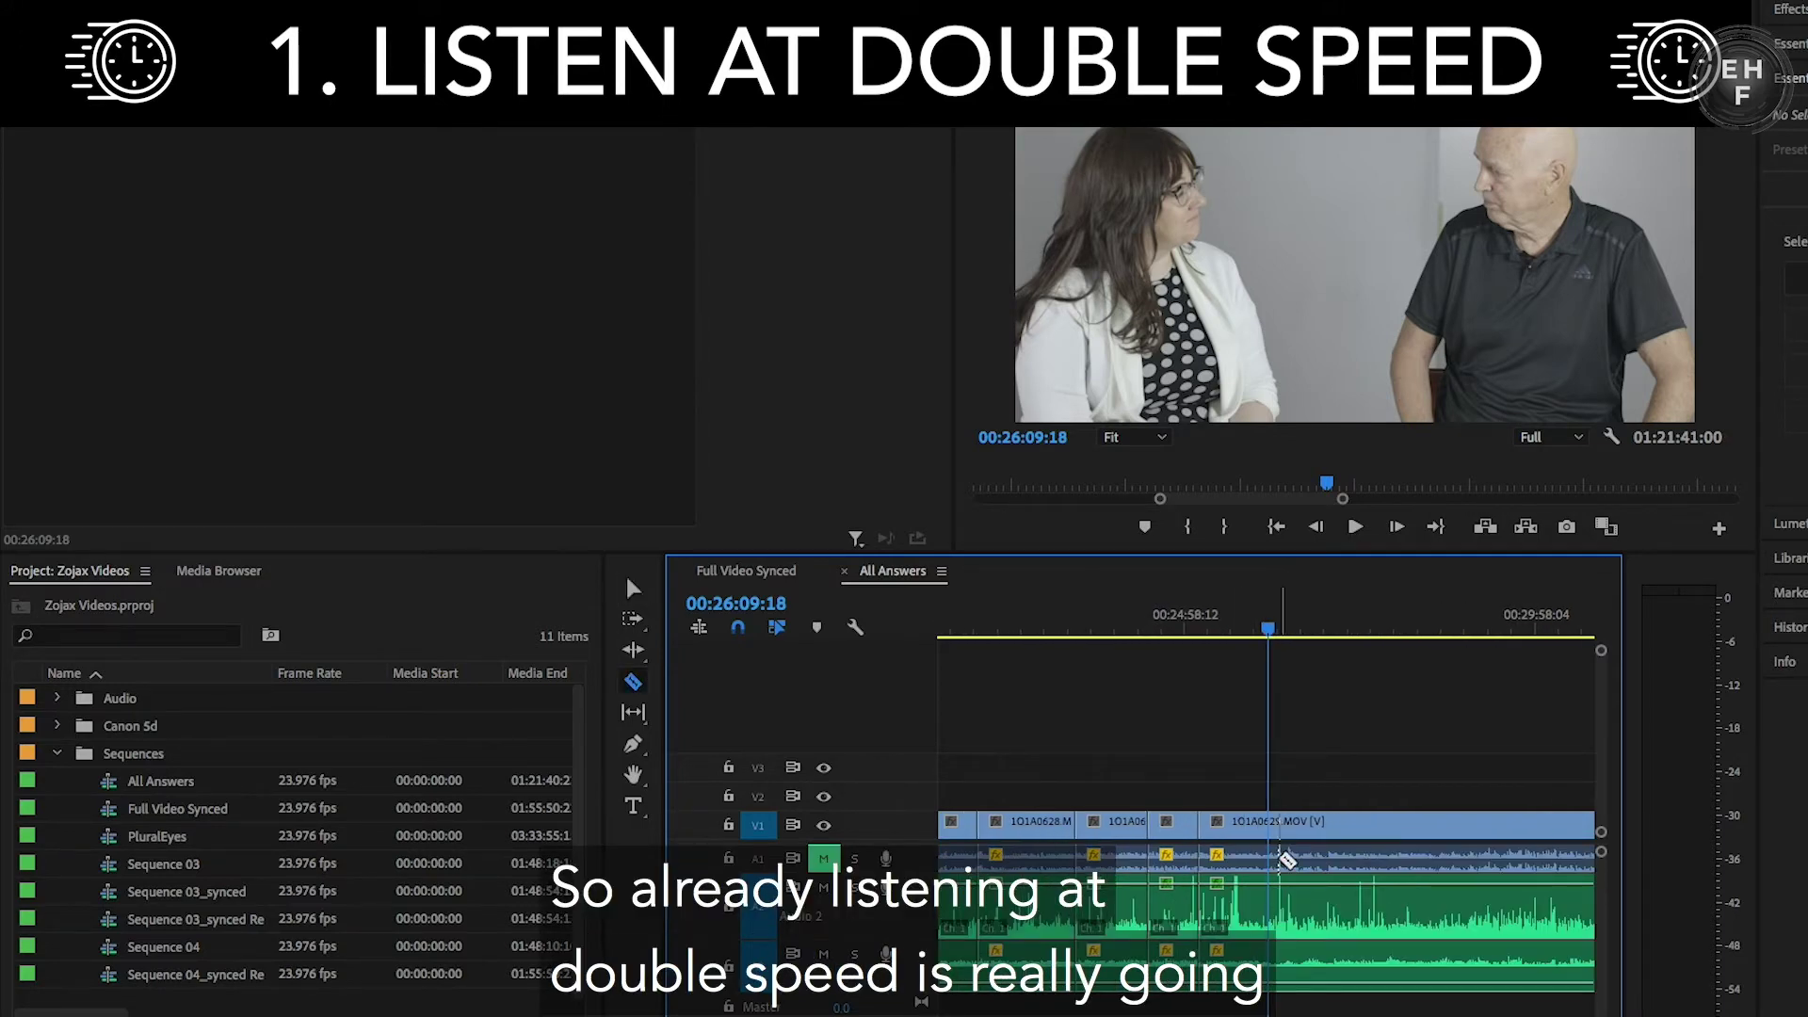
Step: Razor-cut the interview clips at 00:26:09:18 and zoom in on the new cut
left_click(1271, 864)
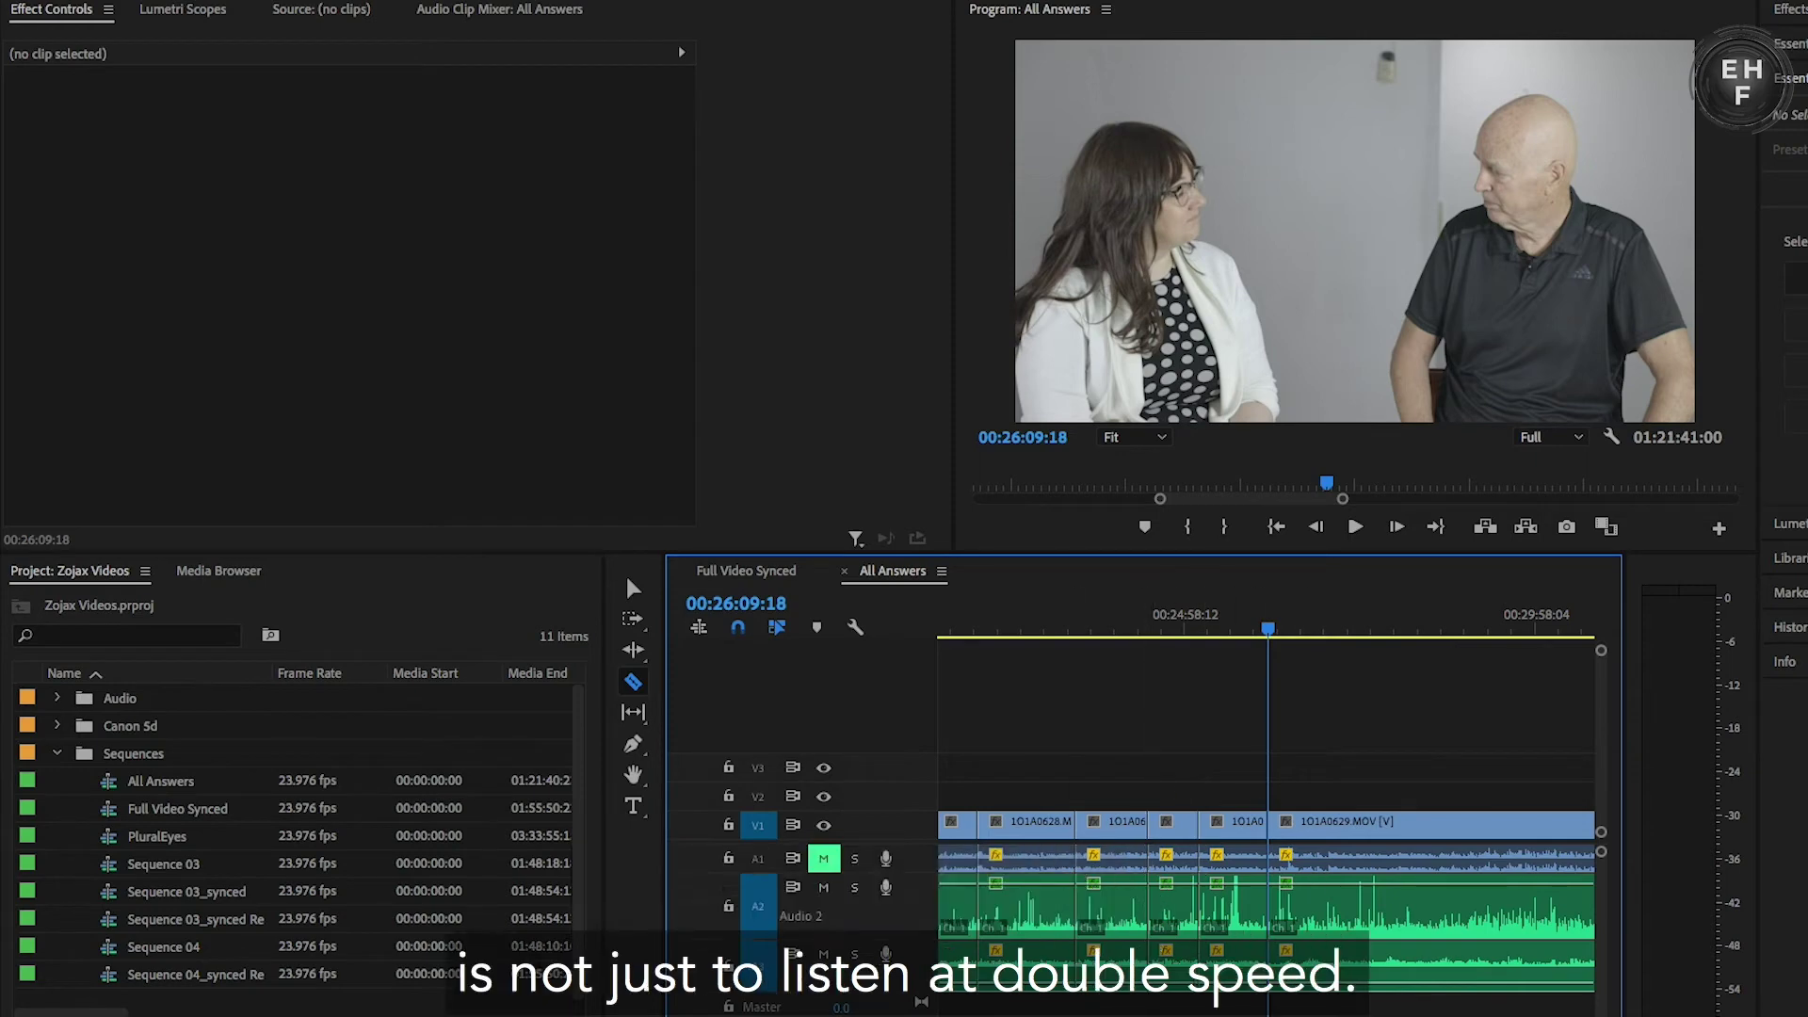
key("=")
key("=")
key("=")
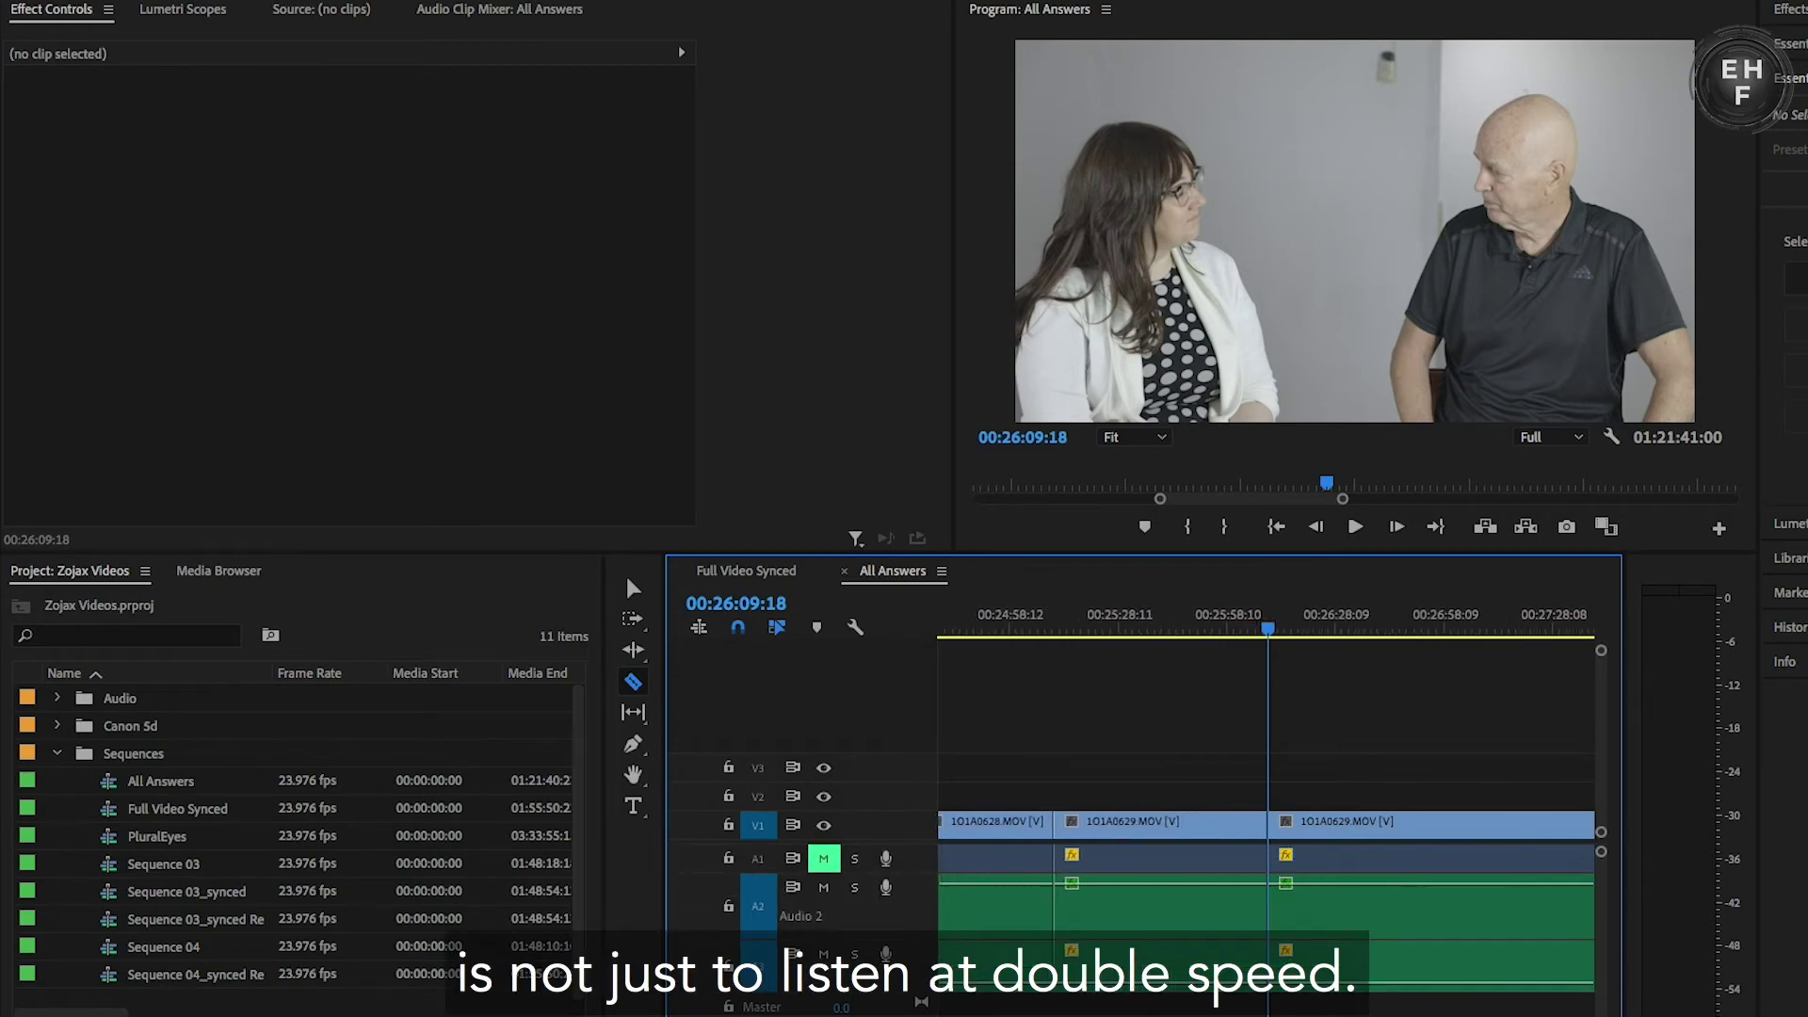
scroll(1267, 810, "down", 3)
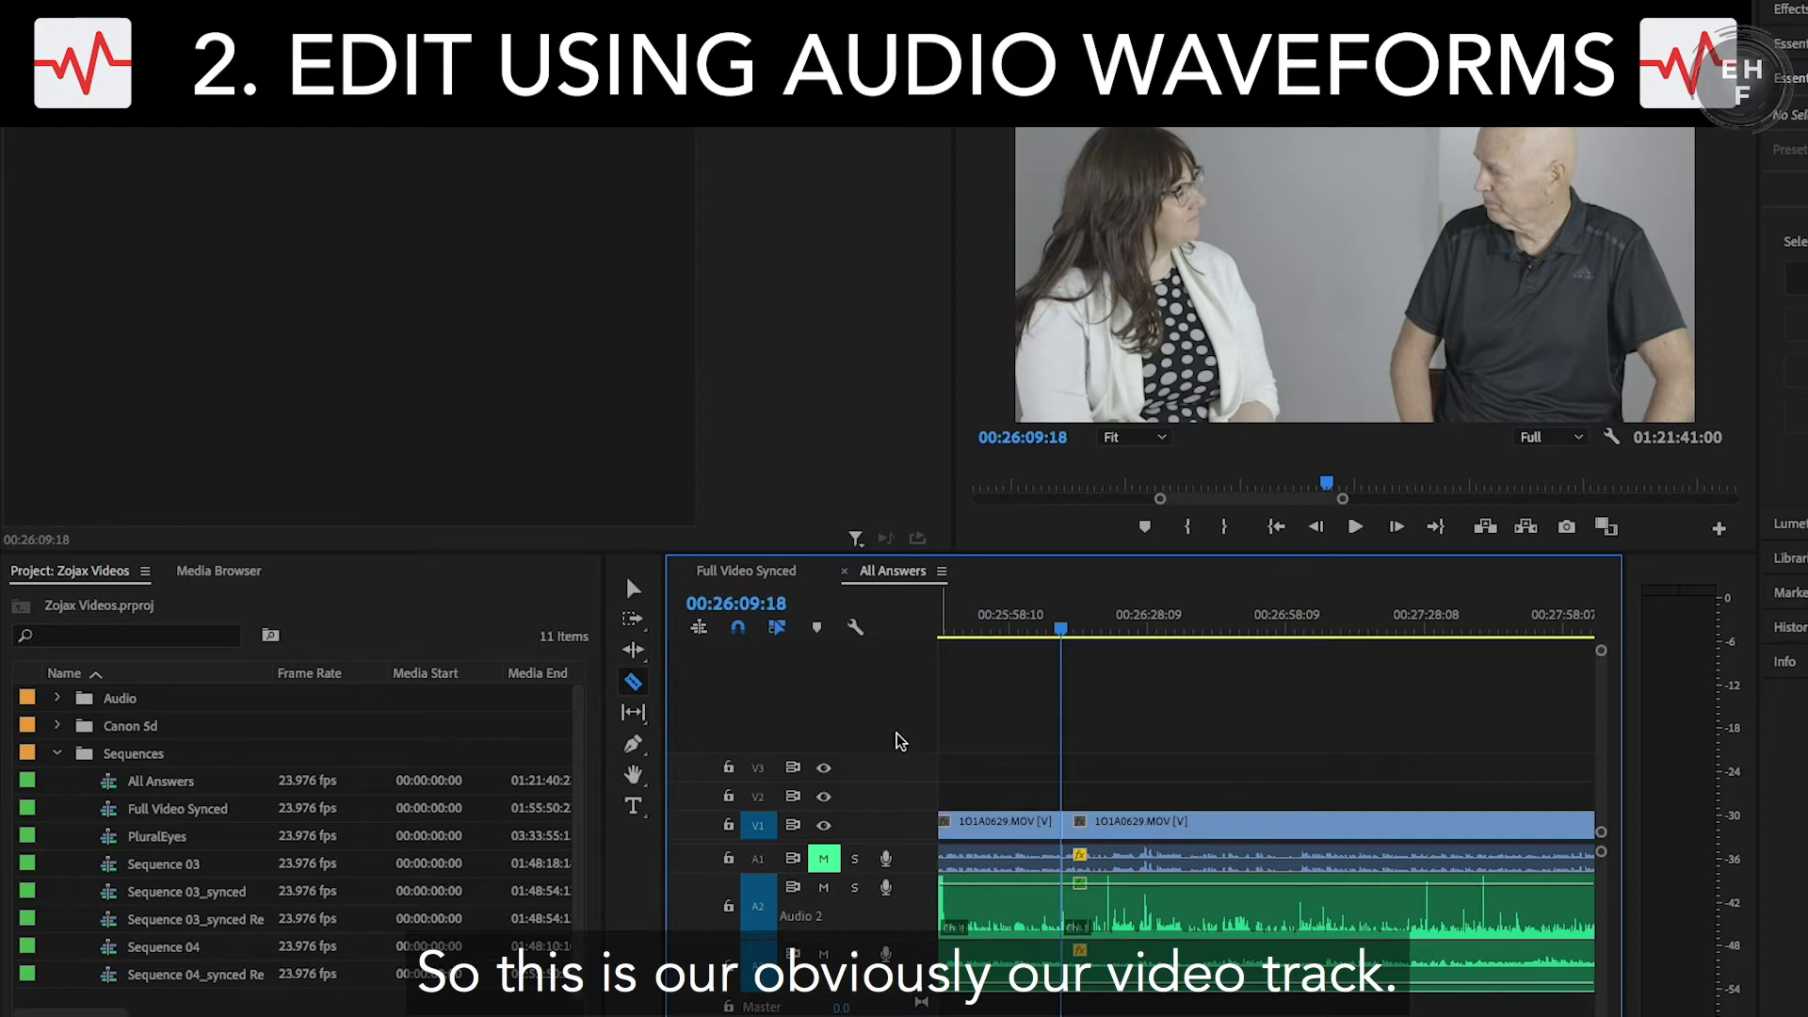
Step: Select the 1O1A0629.MOV video clip and then its Audio 2 clip
key("v")
left_click(1128, 861)
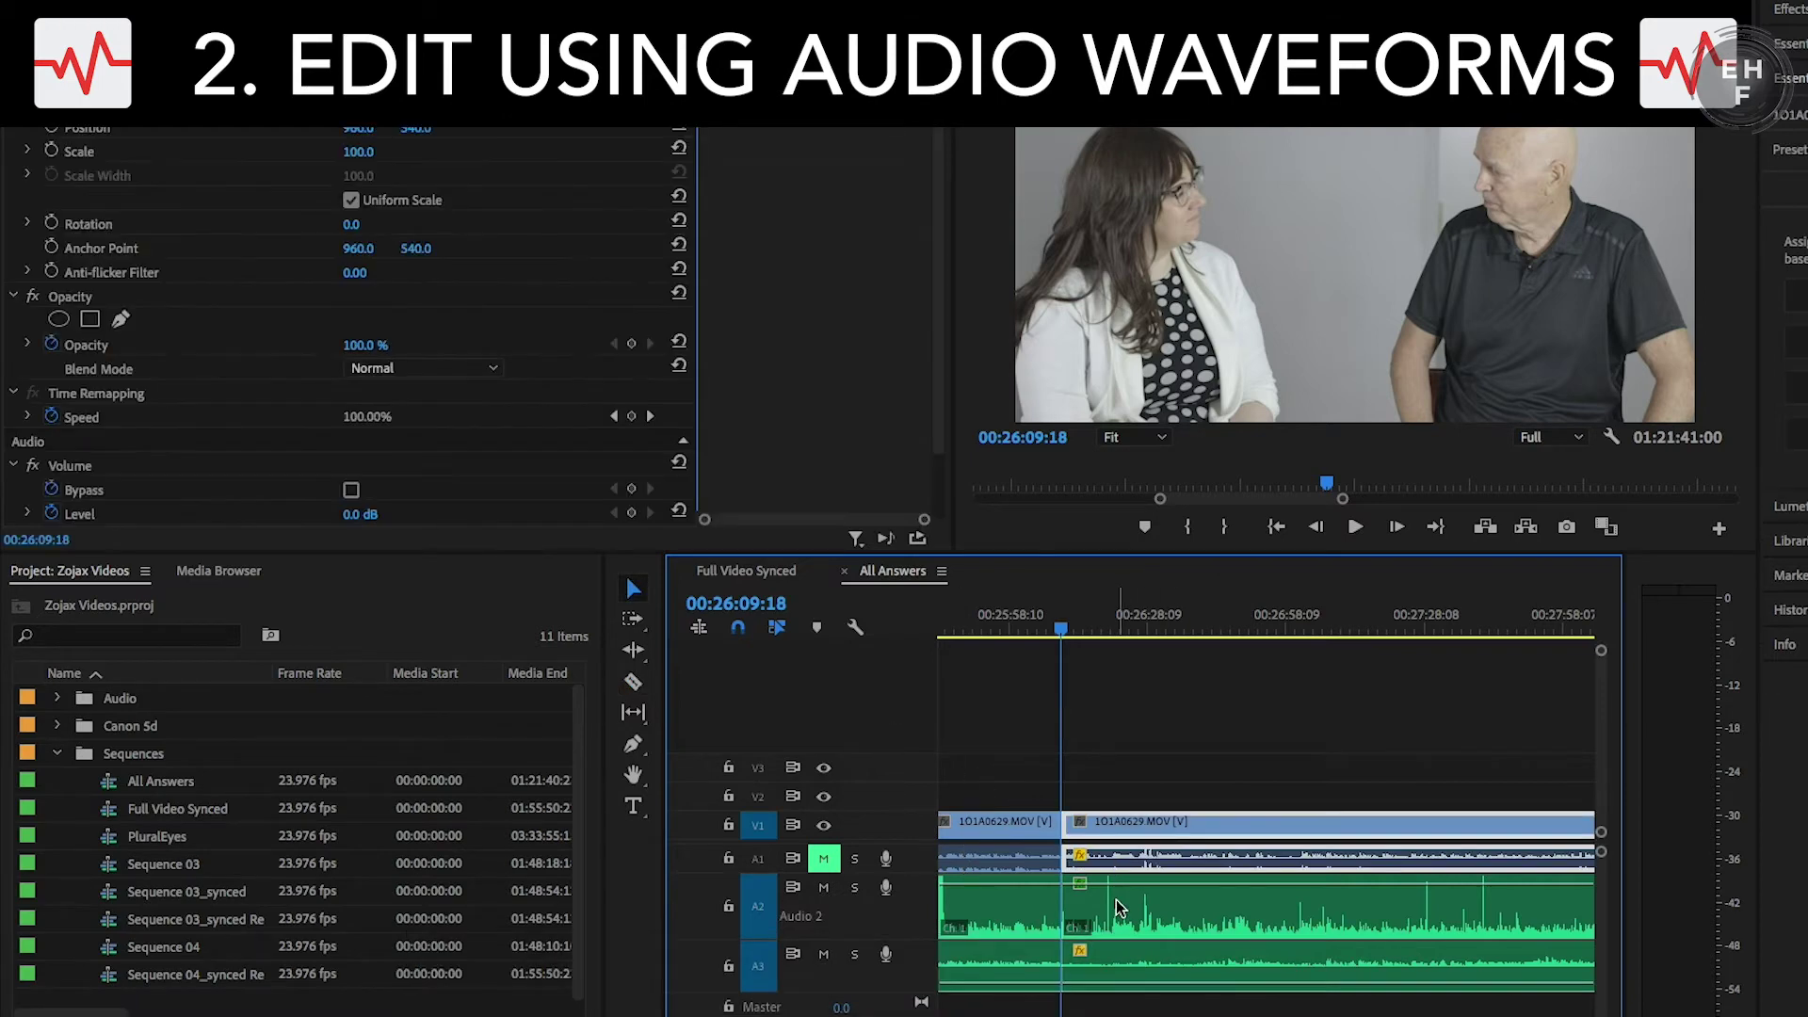
left_click(1116, 905)
Step: Play and scrub the zoomed waveform to pinpoint the silent stretch around 00:26:17–00:26:20
key("equal")
key("equal")
key("equal")
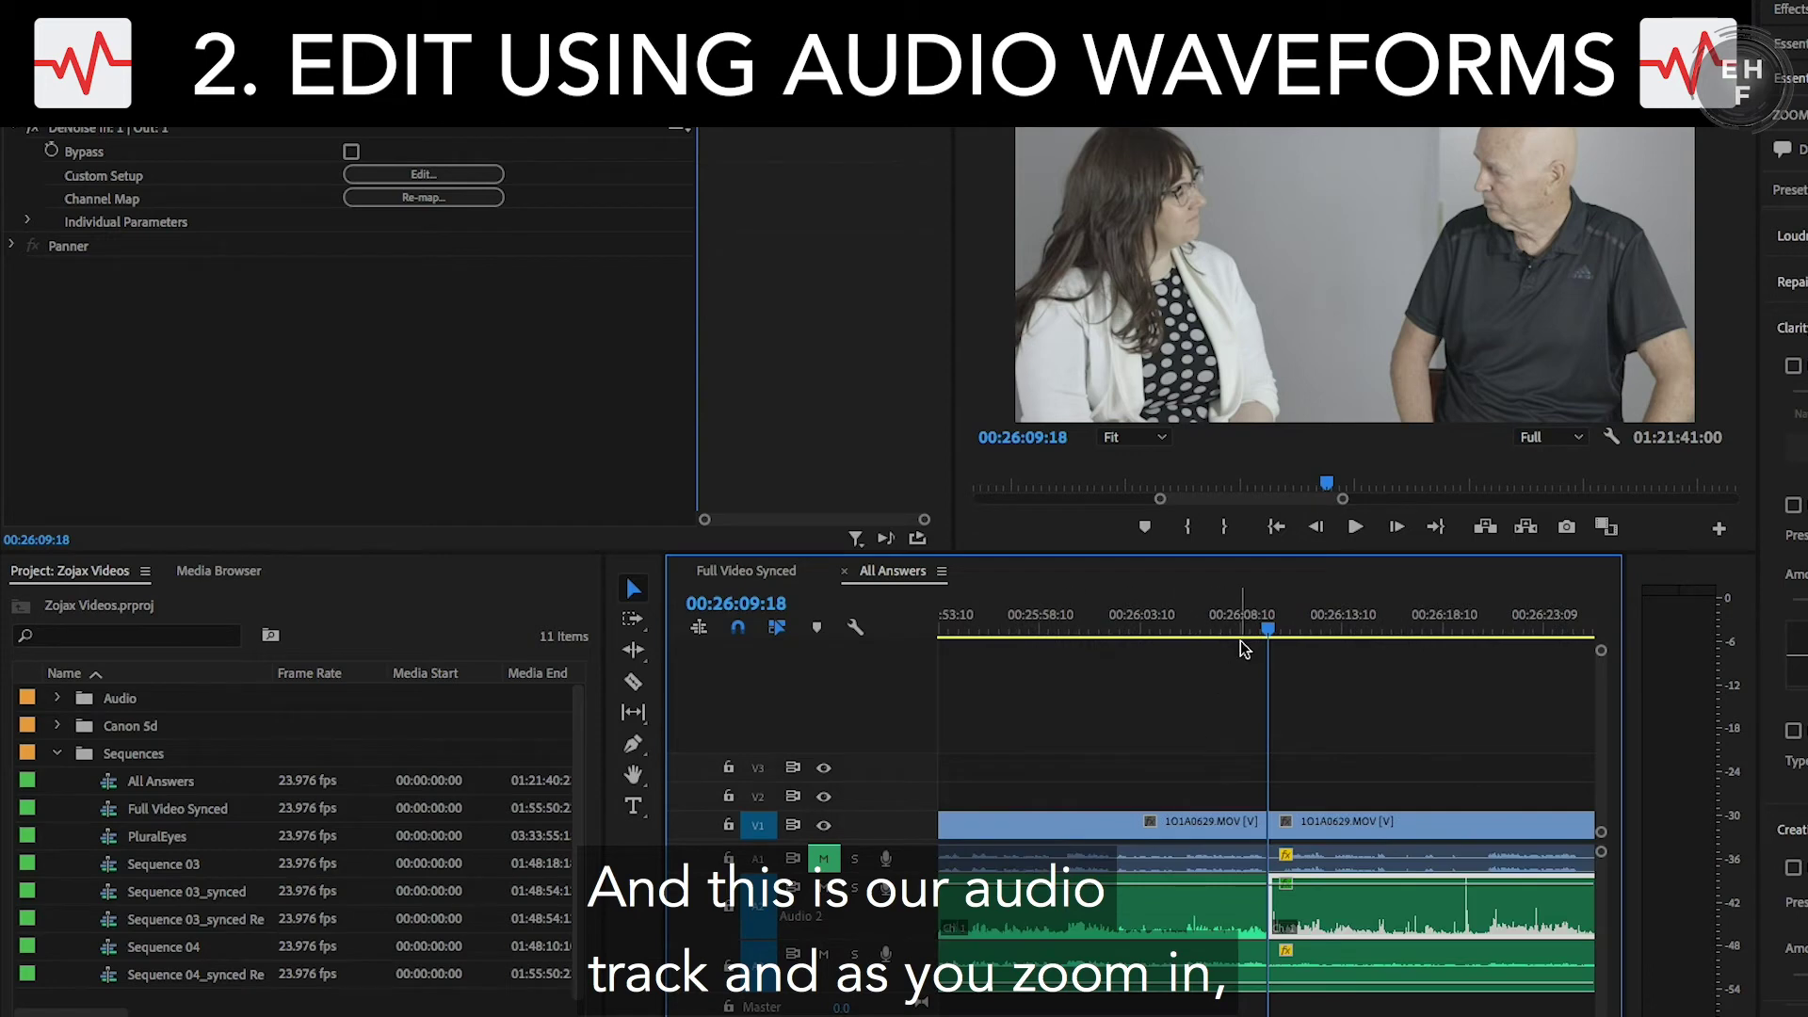
key("space")
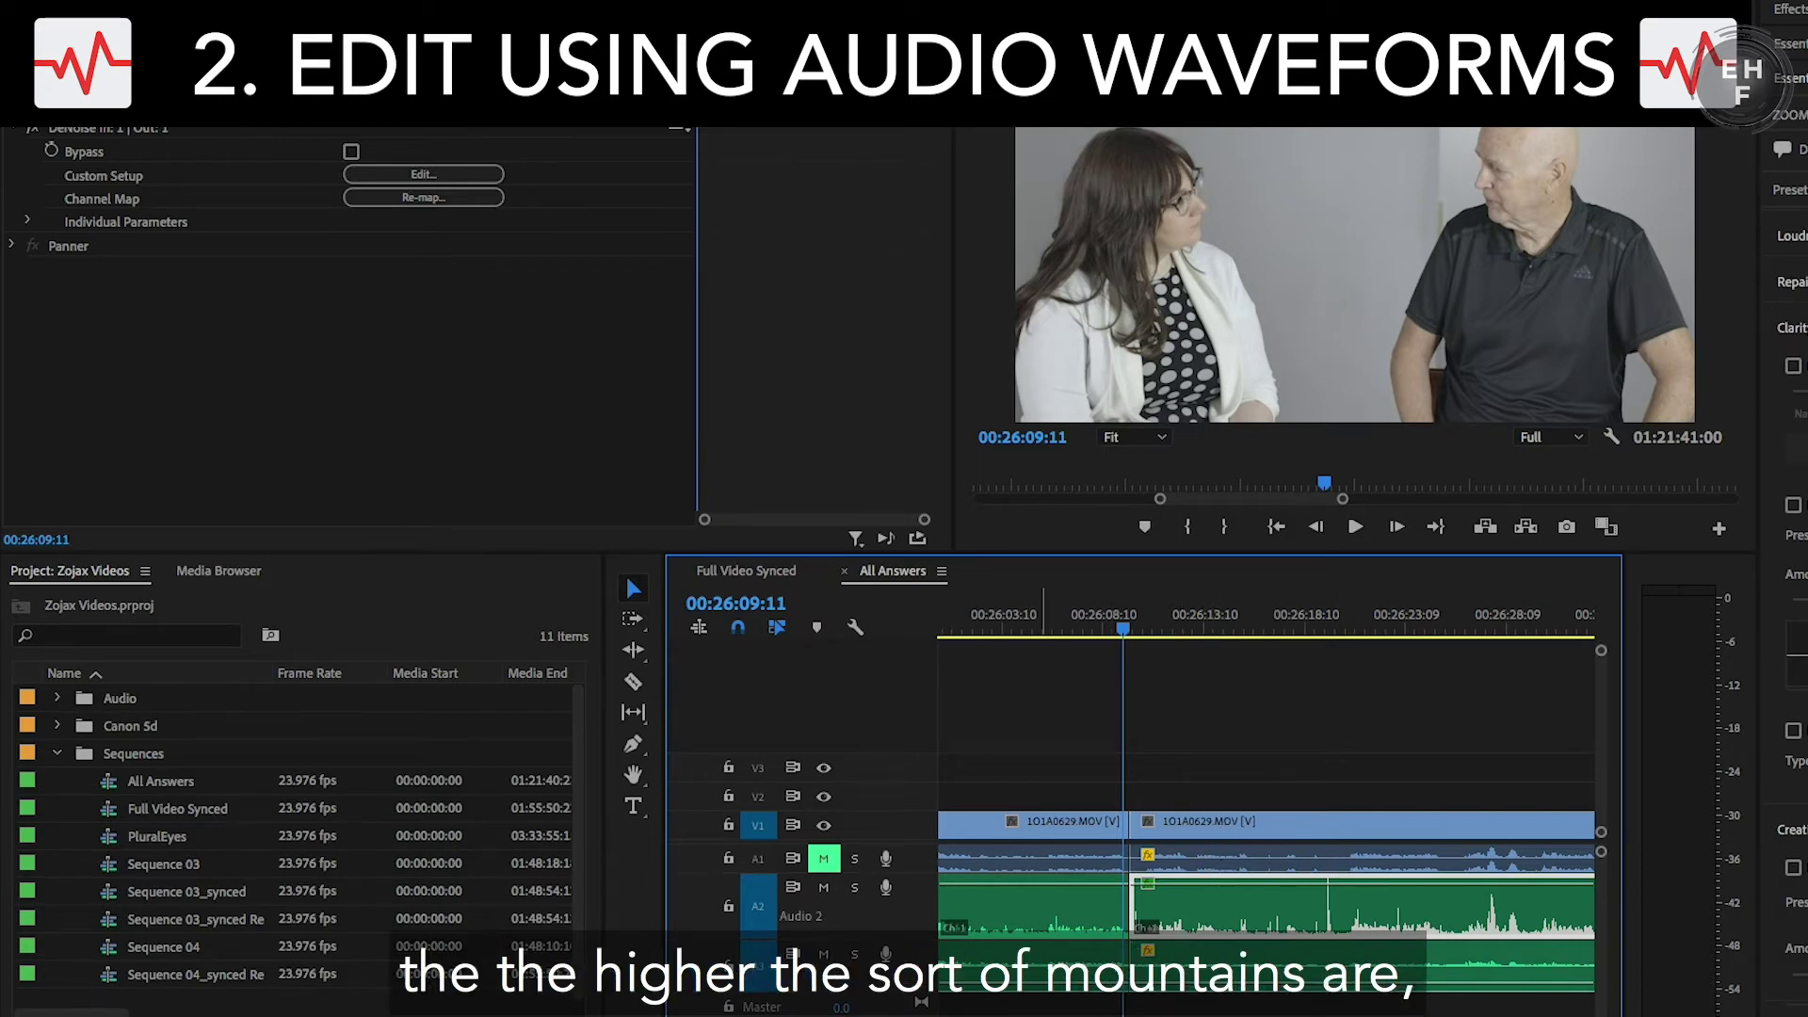
key("=")
left_click_drag(1310, 625, 1296, 669)
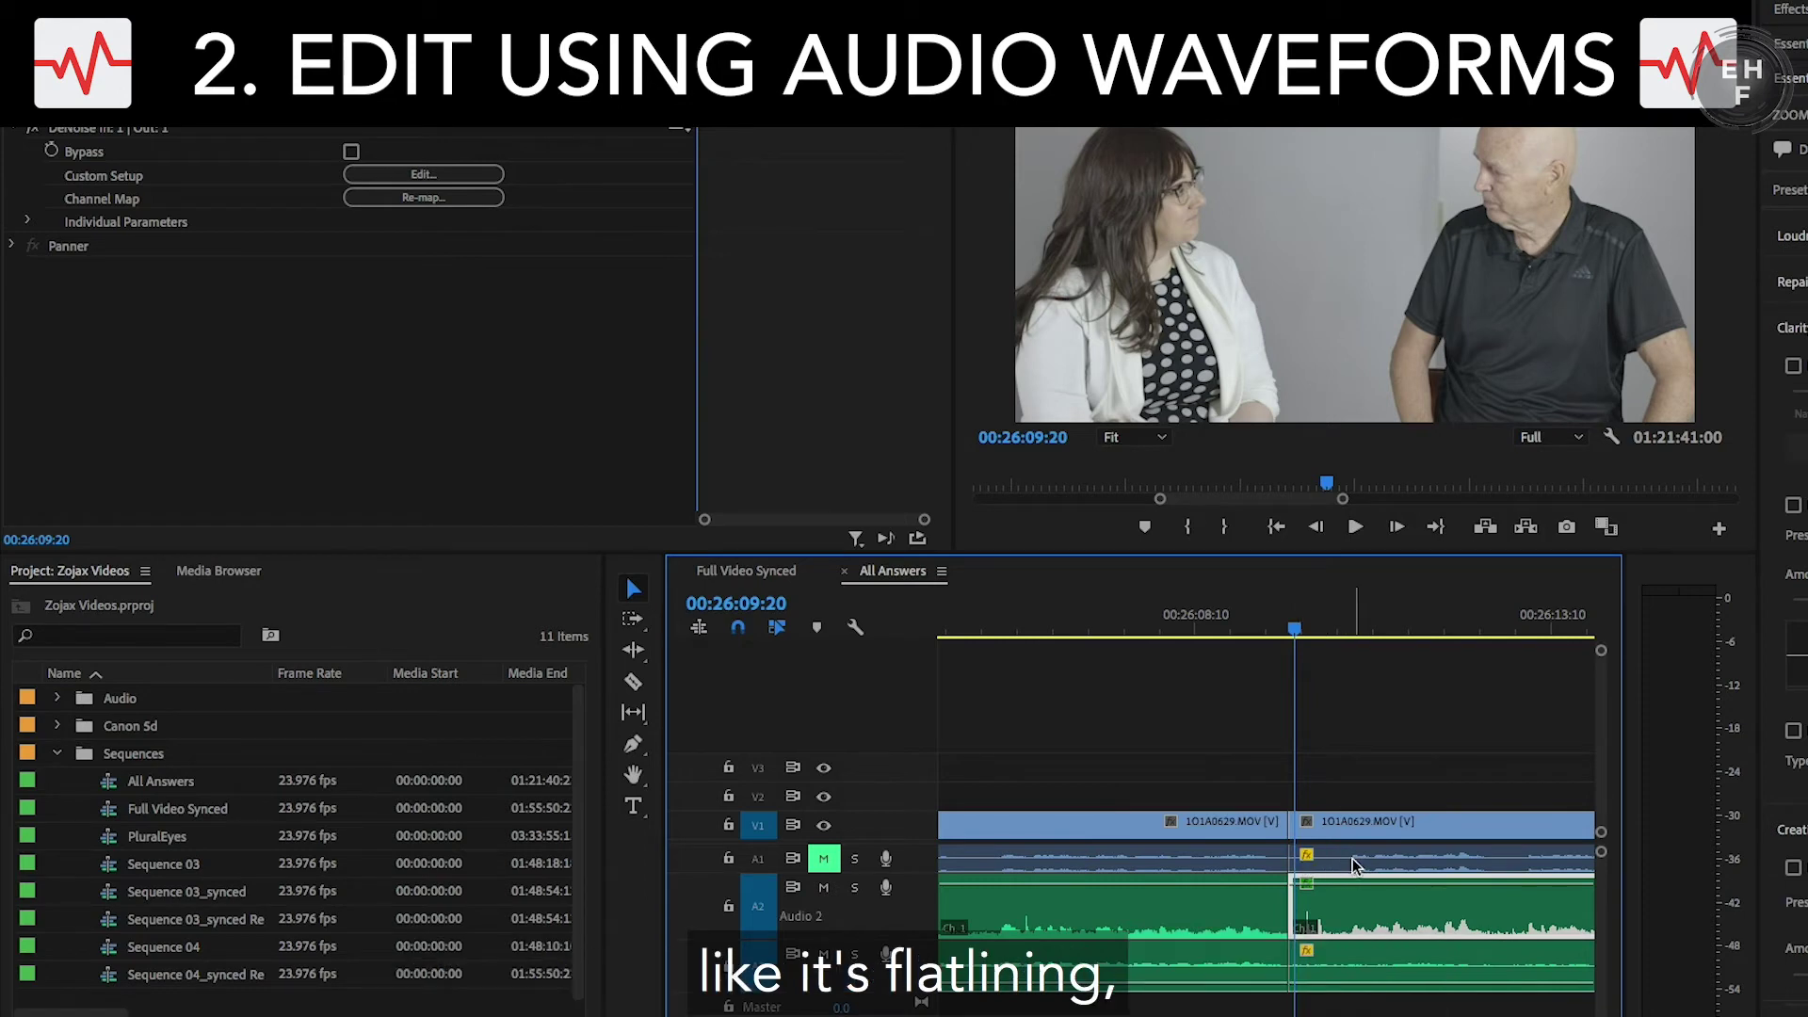
left_click_drag(1297, 627, 1205, 650)
left_click_drag(1177, 754, 1482, 866)
Step: Razor-cut all interview tracks at the 00:26:20:11 silent gap, then zoom out slightly
key("space")
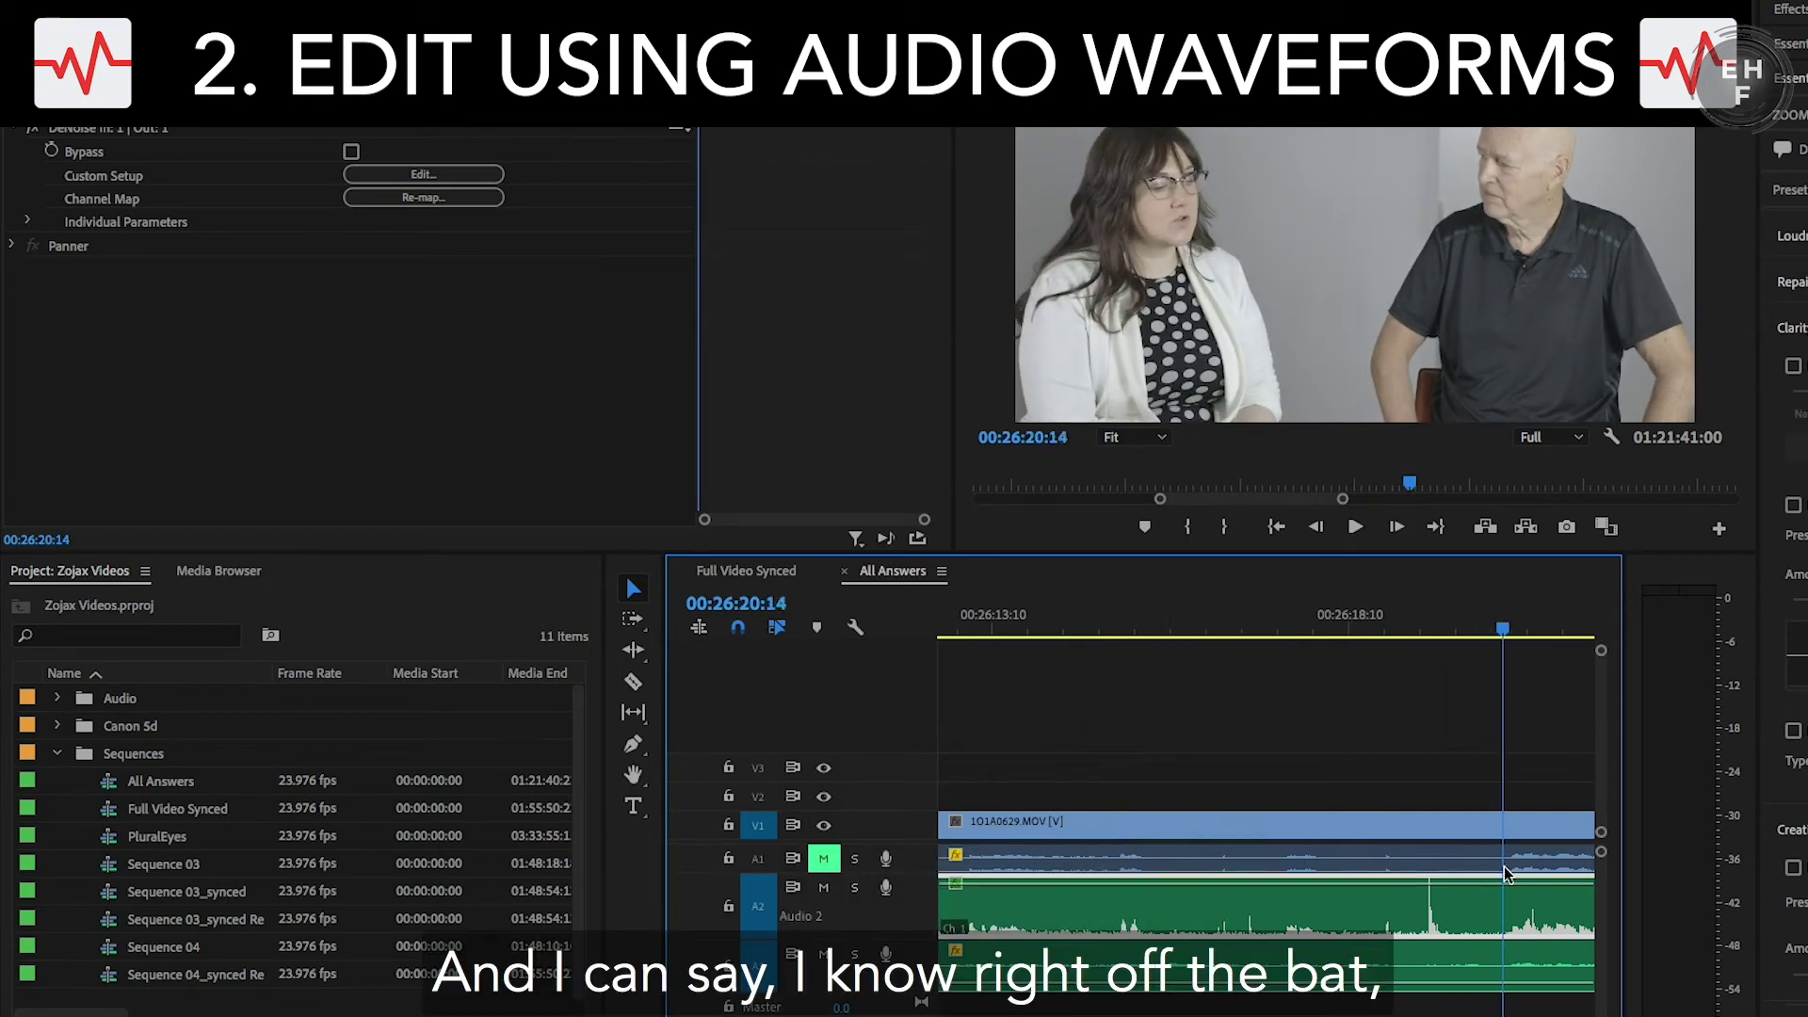
key("c")
left_click(1500, 825)
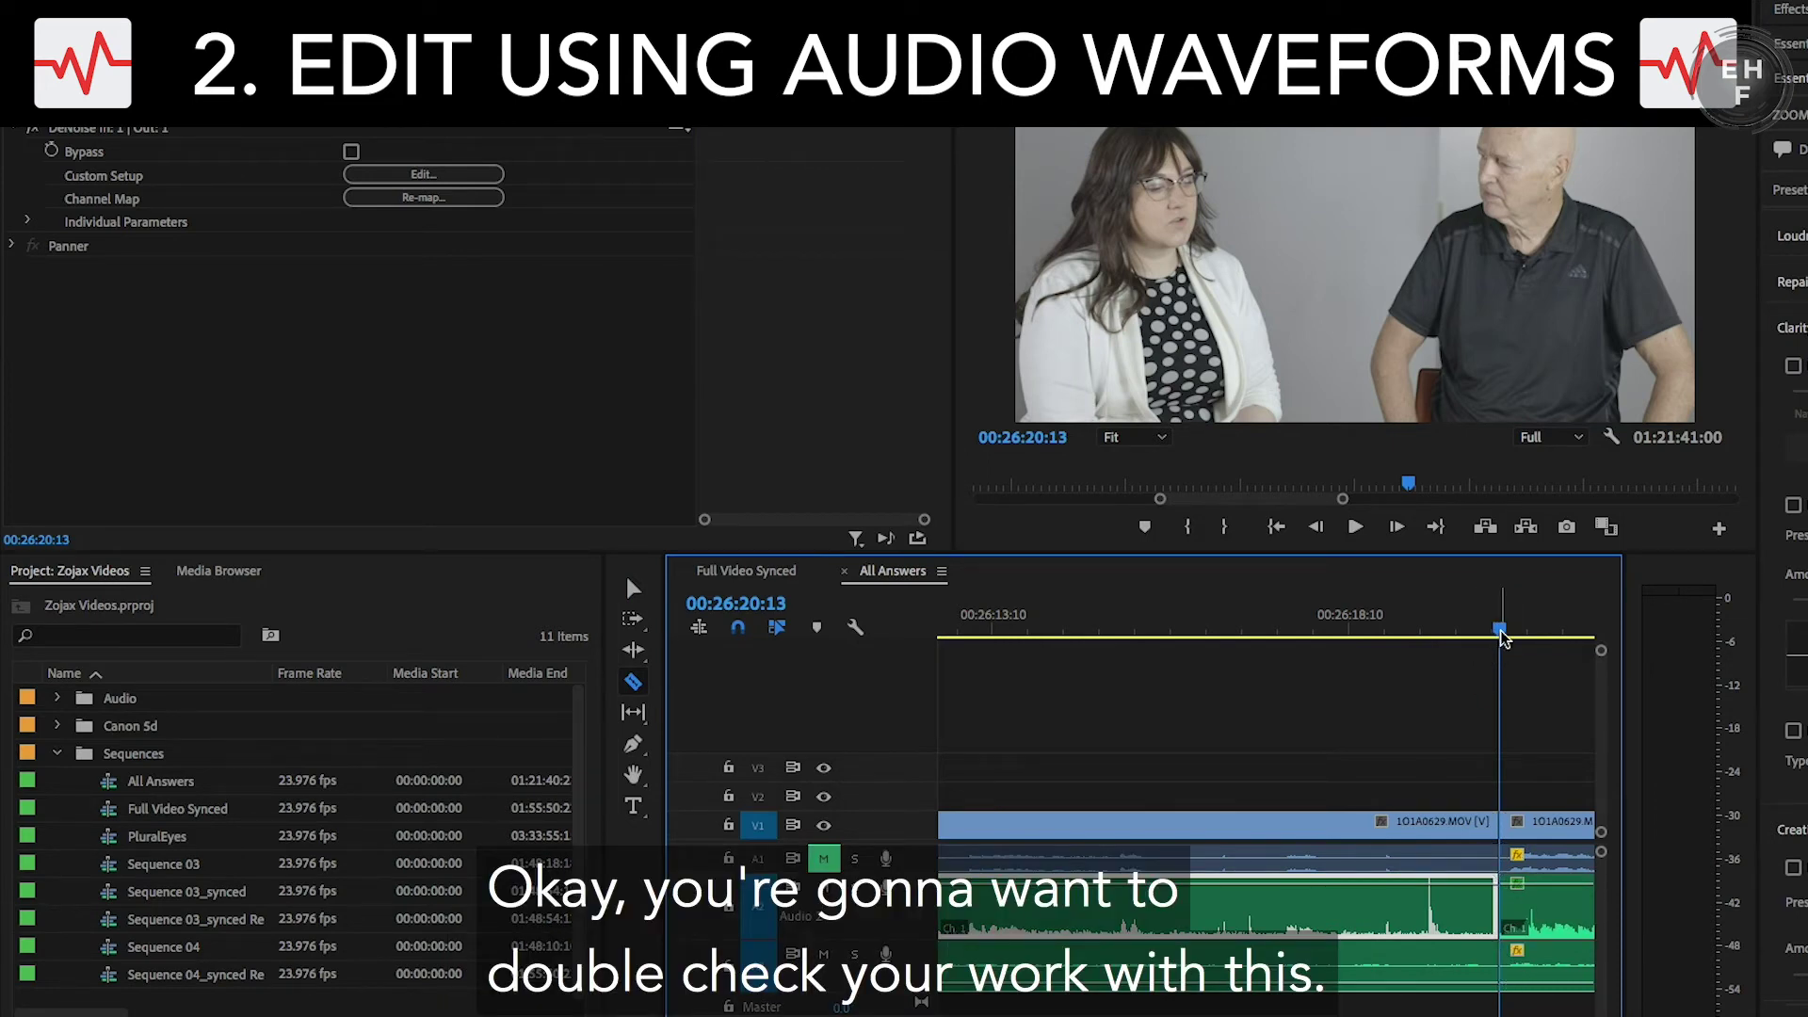
left_click_drag(1499, 635, 1283, 765)
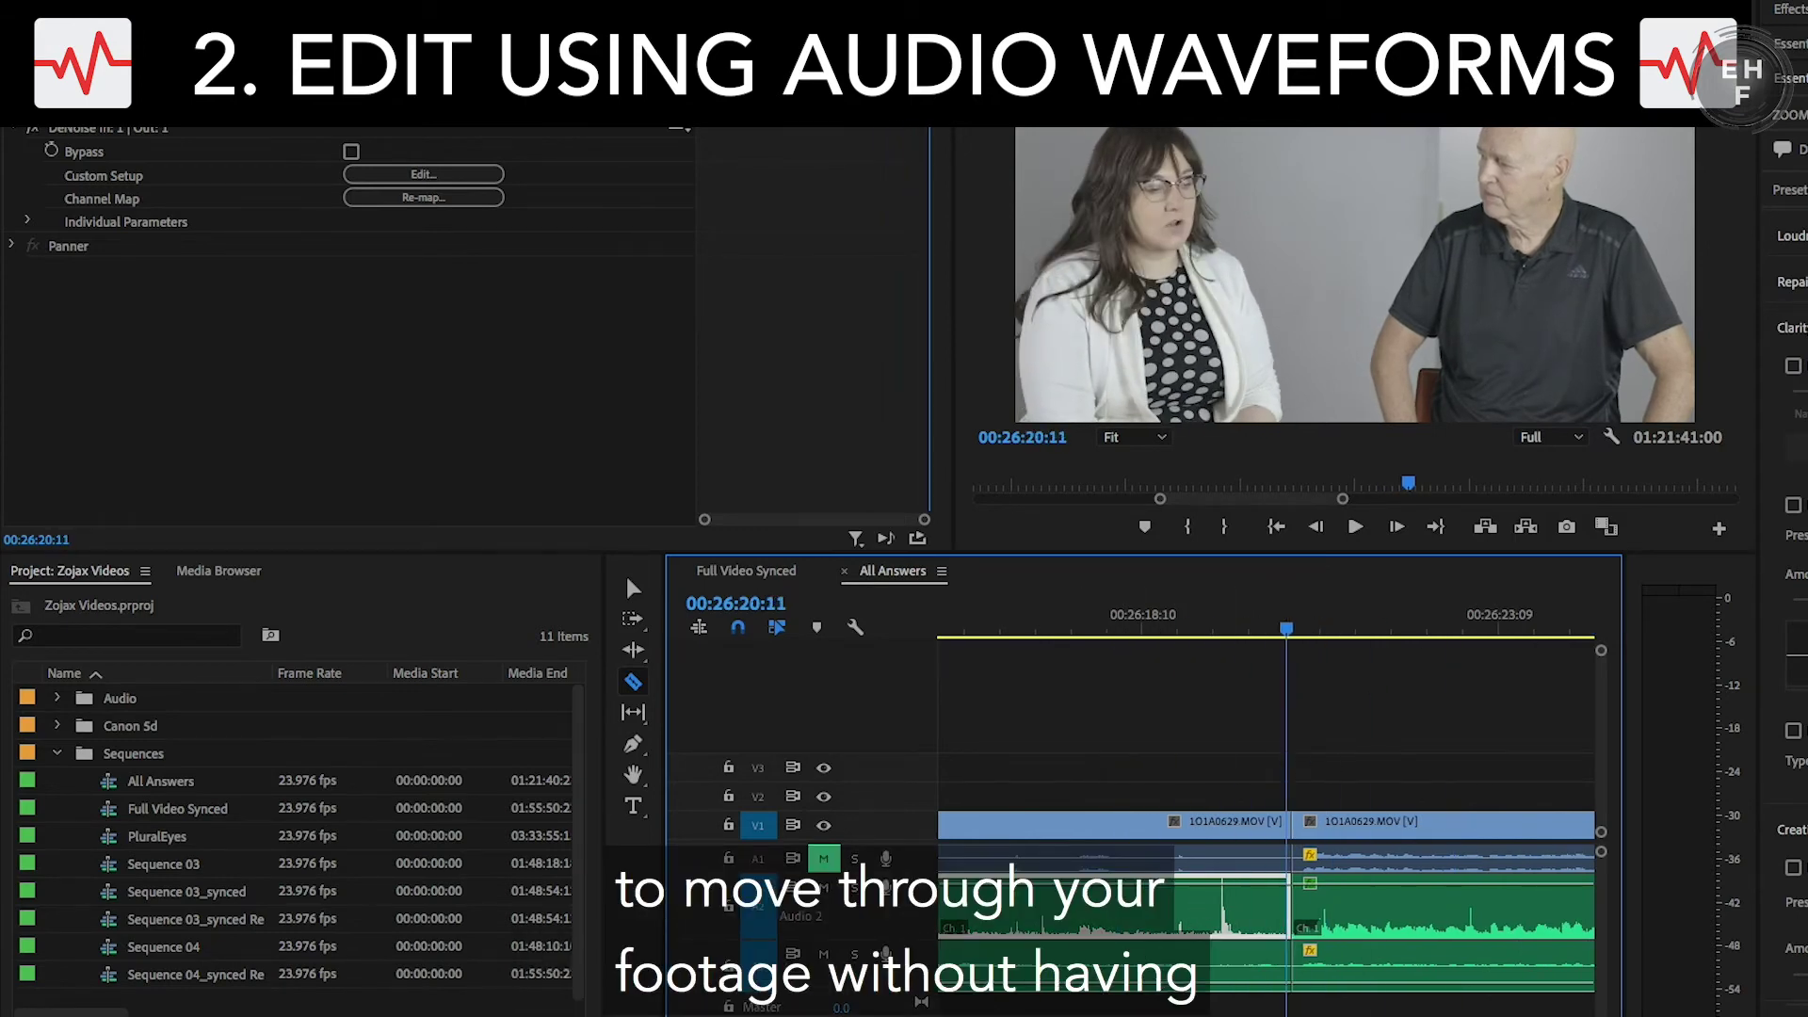
key("minus")
key("minus")
key("minus")
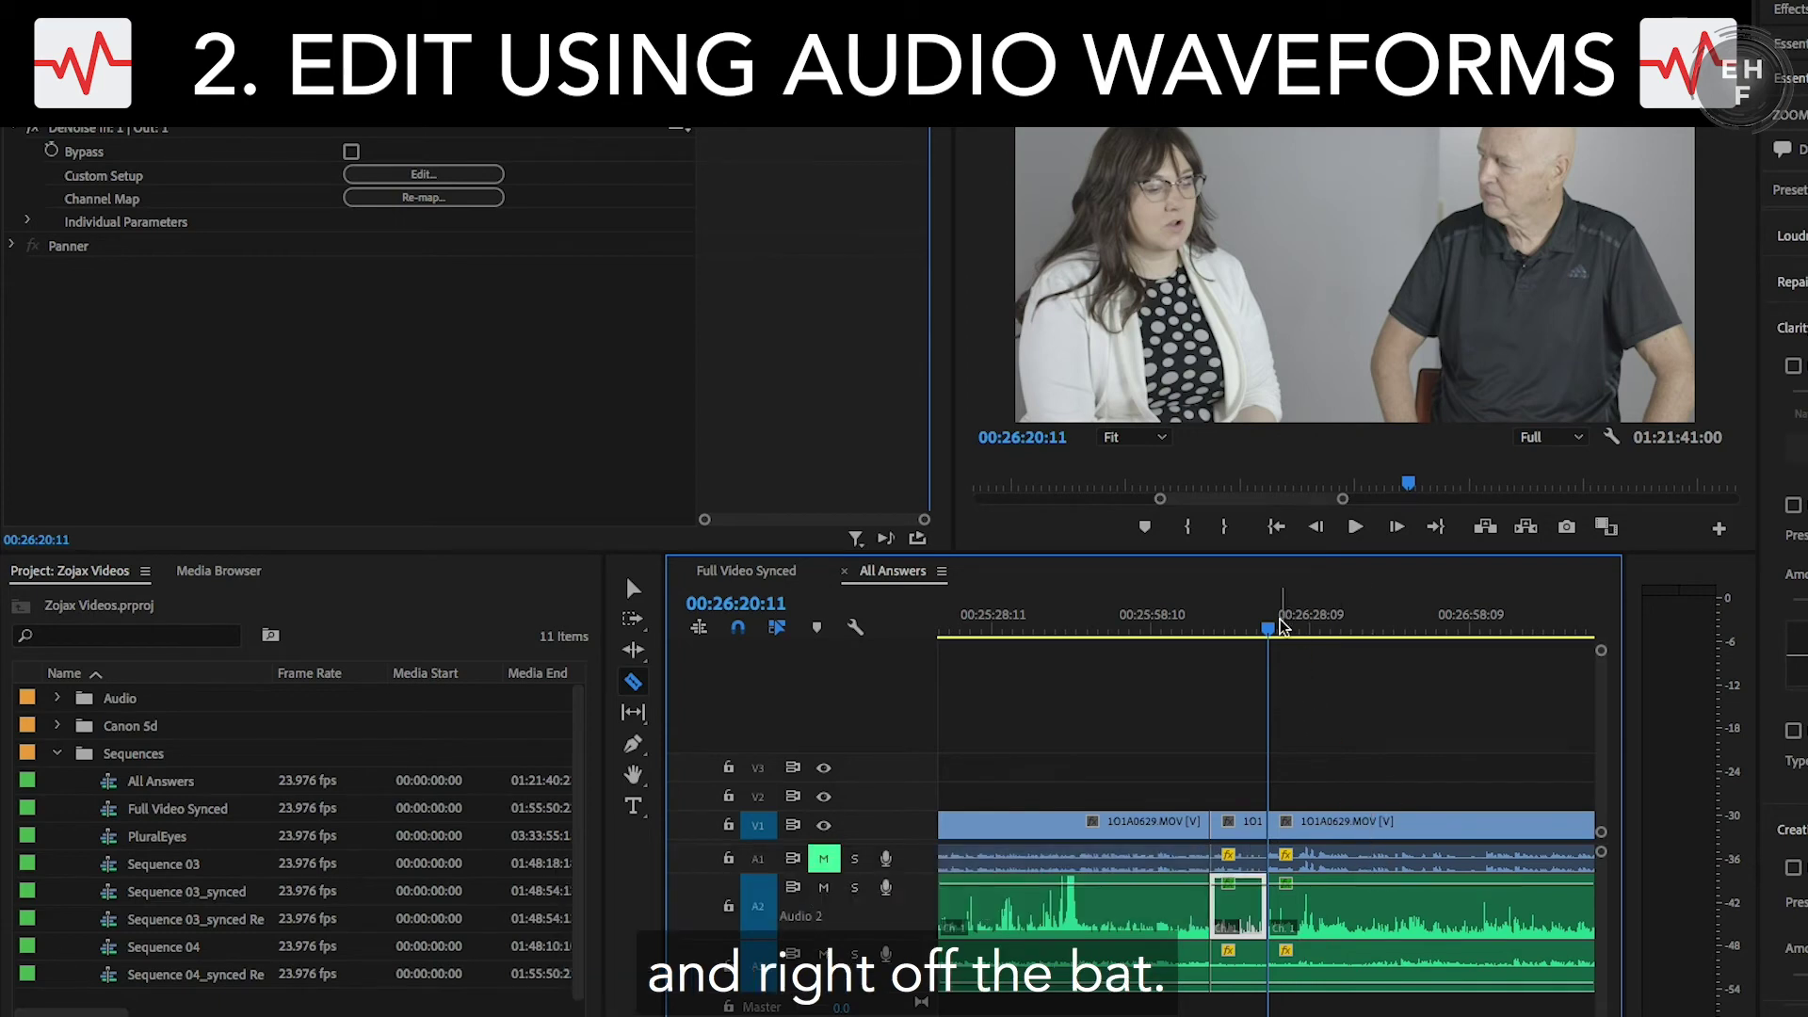
left_click(1331, 626)
Step: Scrub through the quick answer near 00:26:36:22, then zoom out to the full sequence
left_click_drag(1339, 625, 1356, 625)
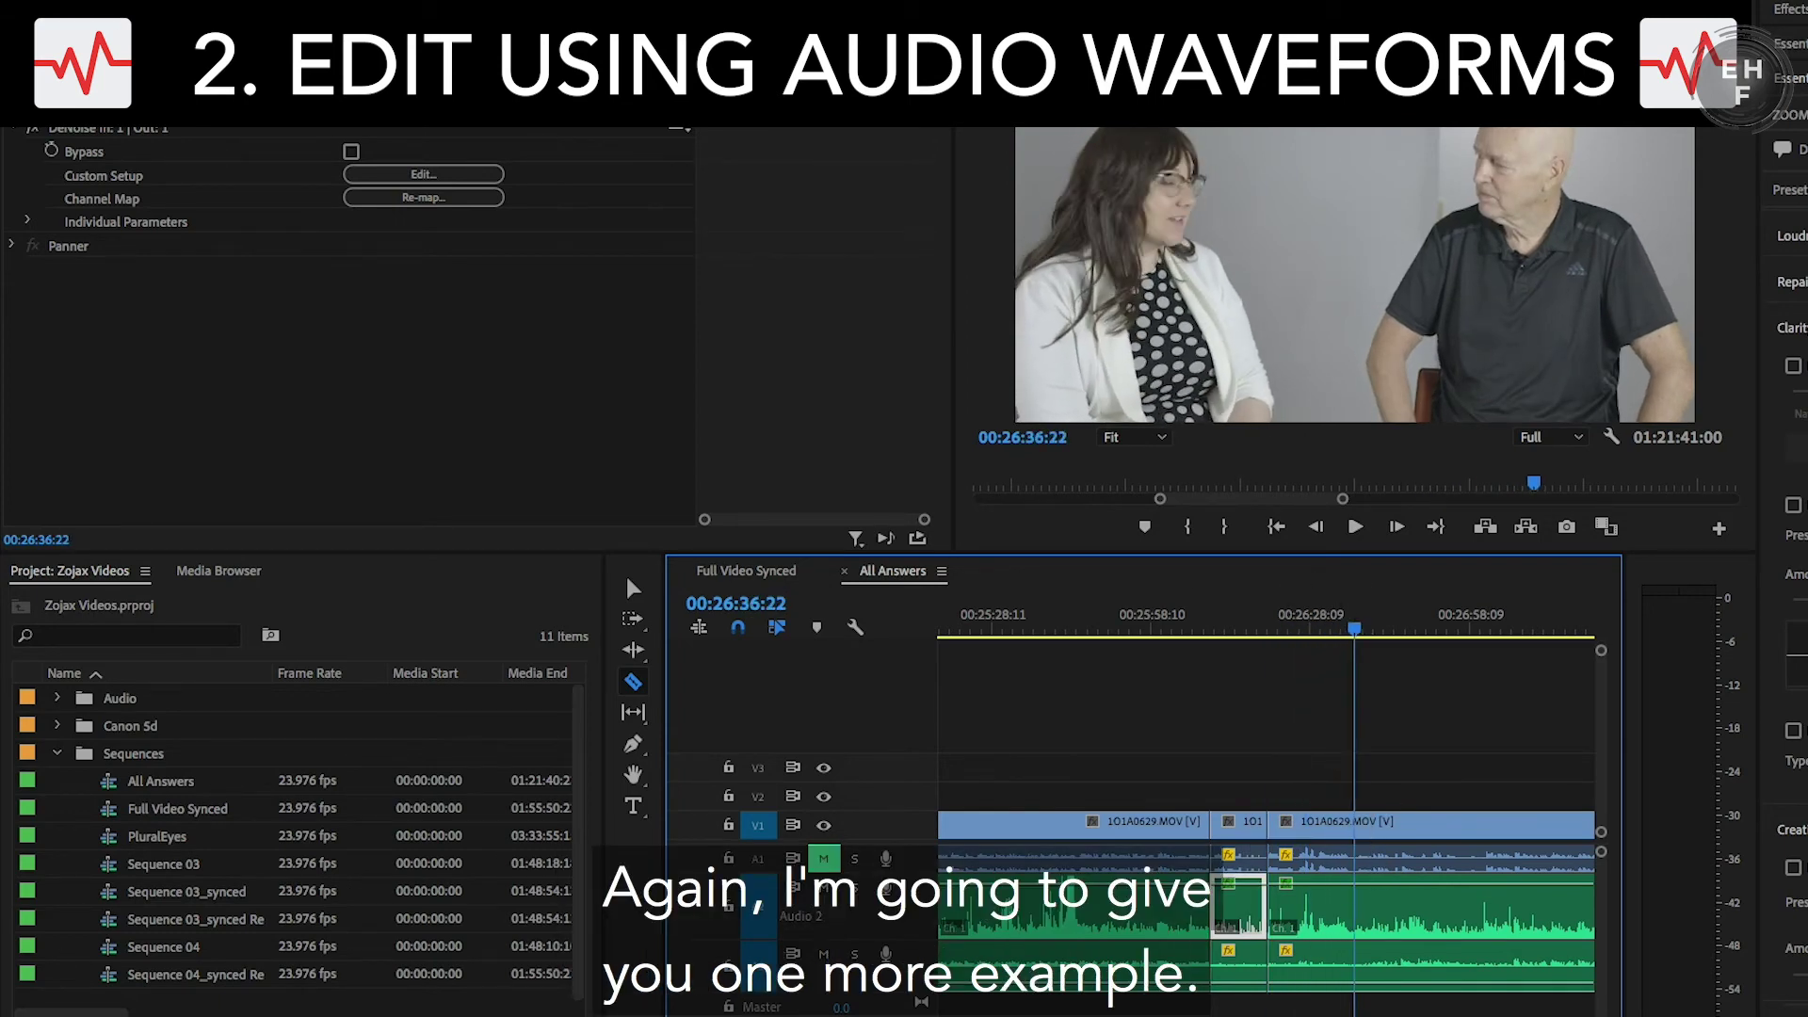
key("=")
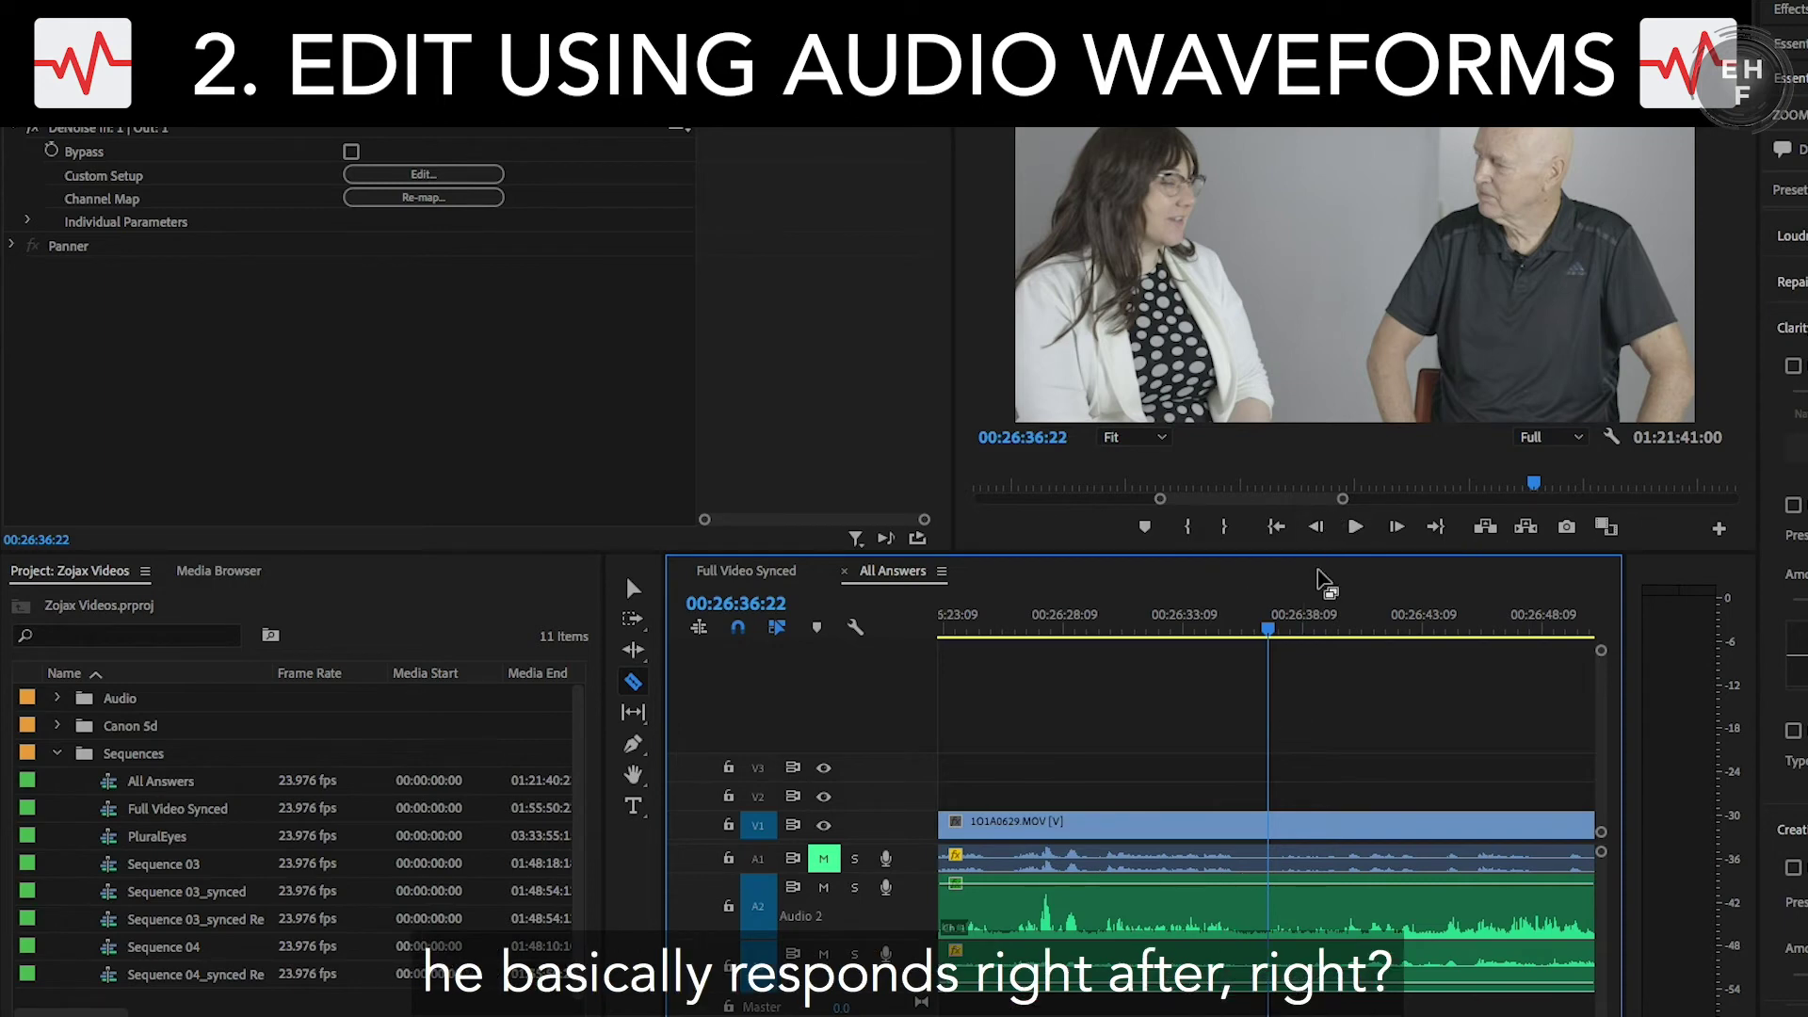
left_click_drag(1271, 625, 1280, 744)
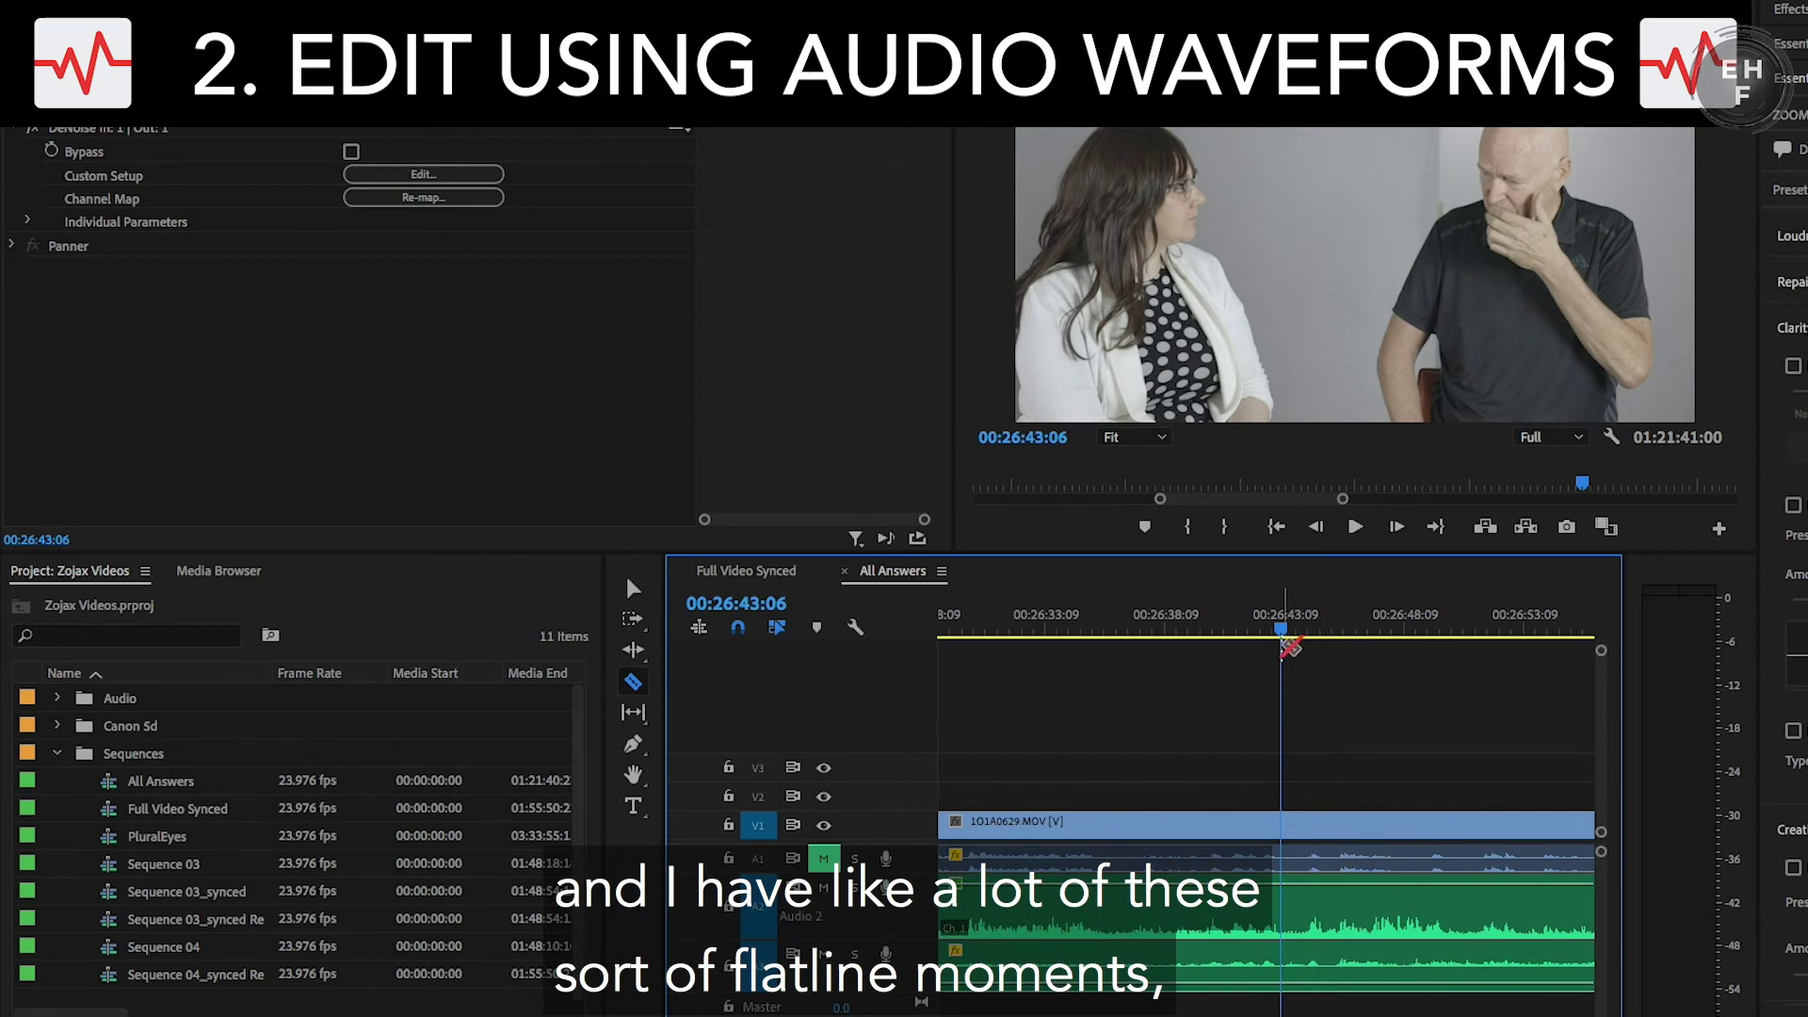
left_click_drag(1281, 625, 1137, 659)
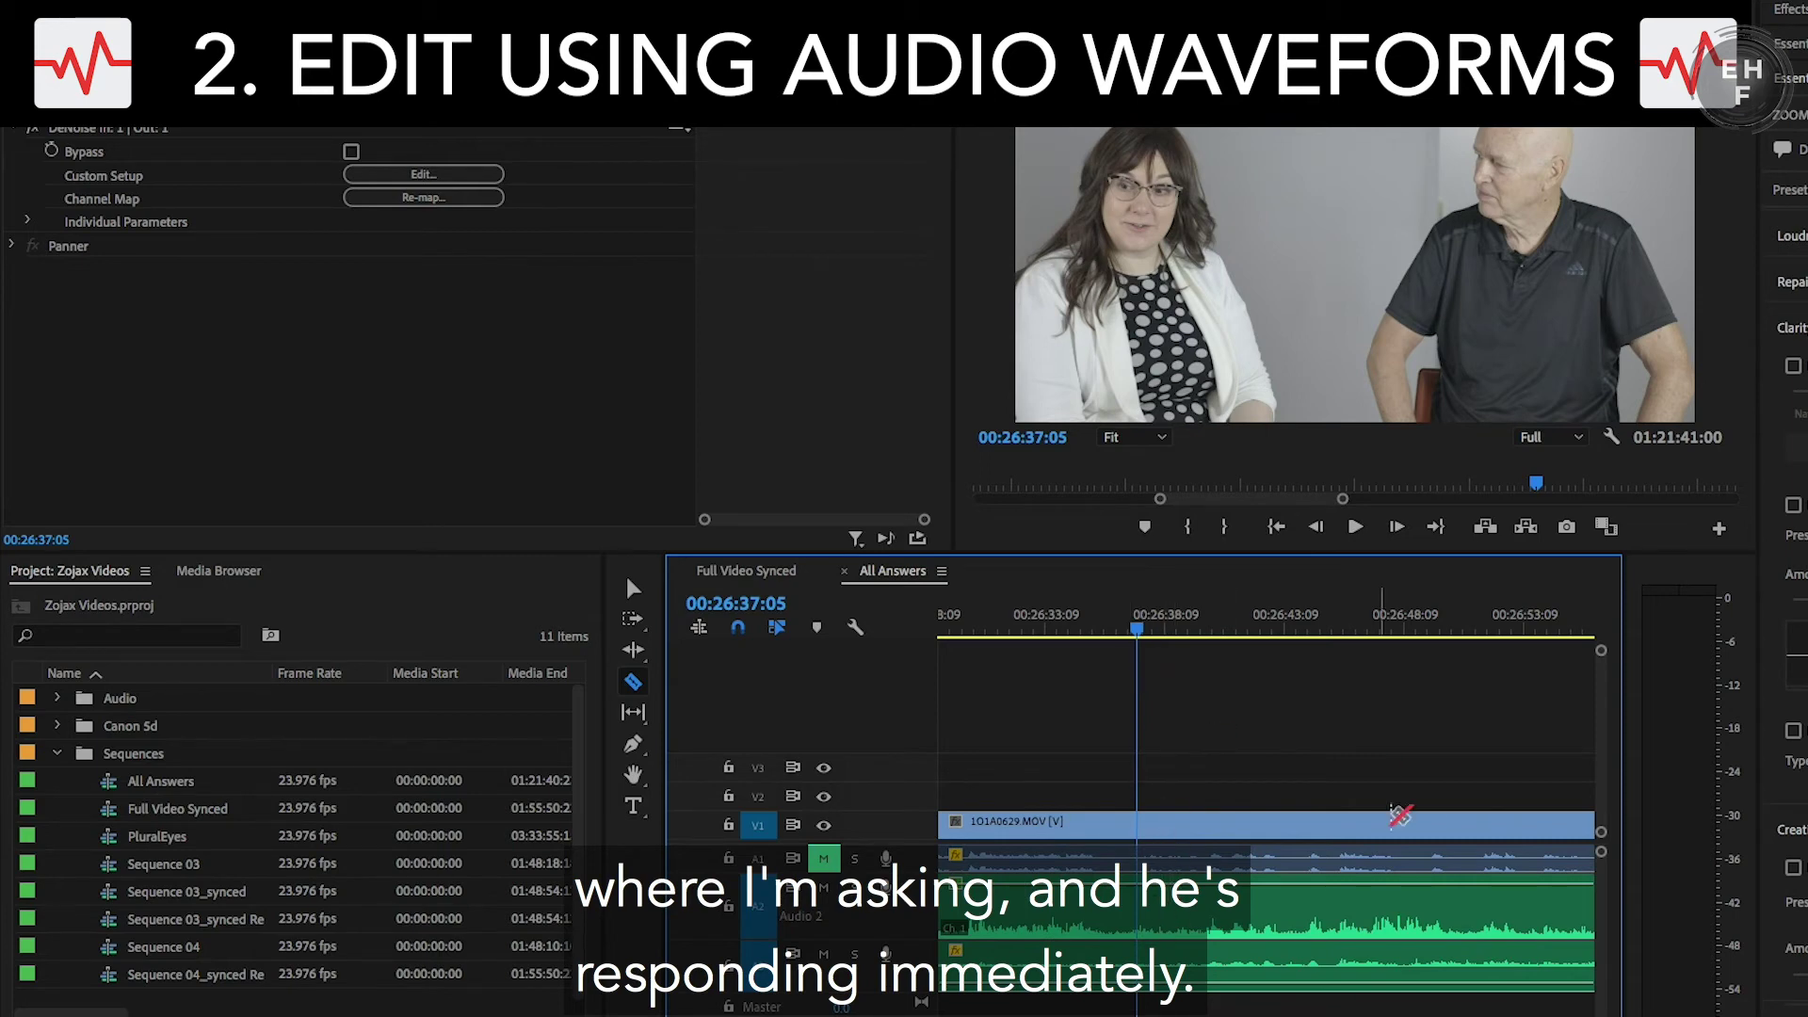
left_click_drag(1141, 627, 1454, 659)
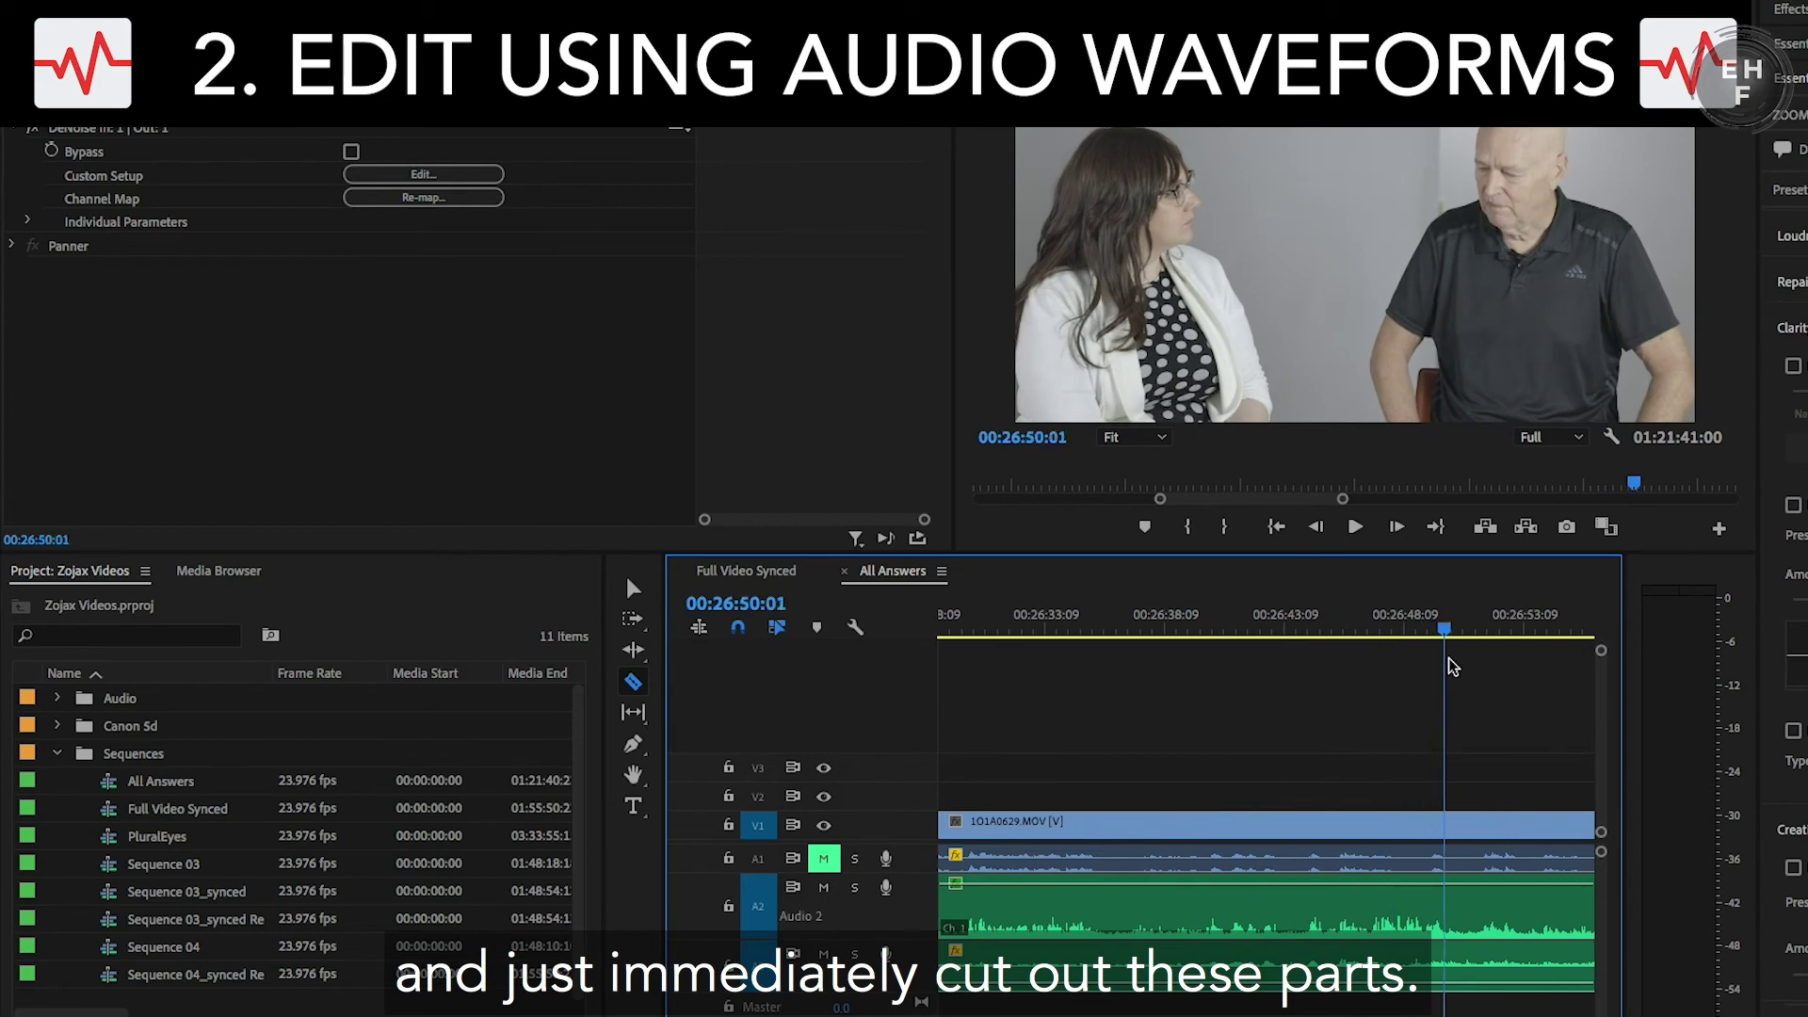
key("minus")
left_click(1091, 629)
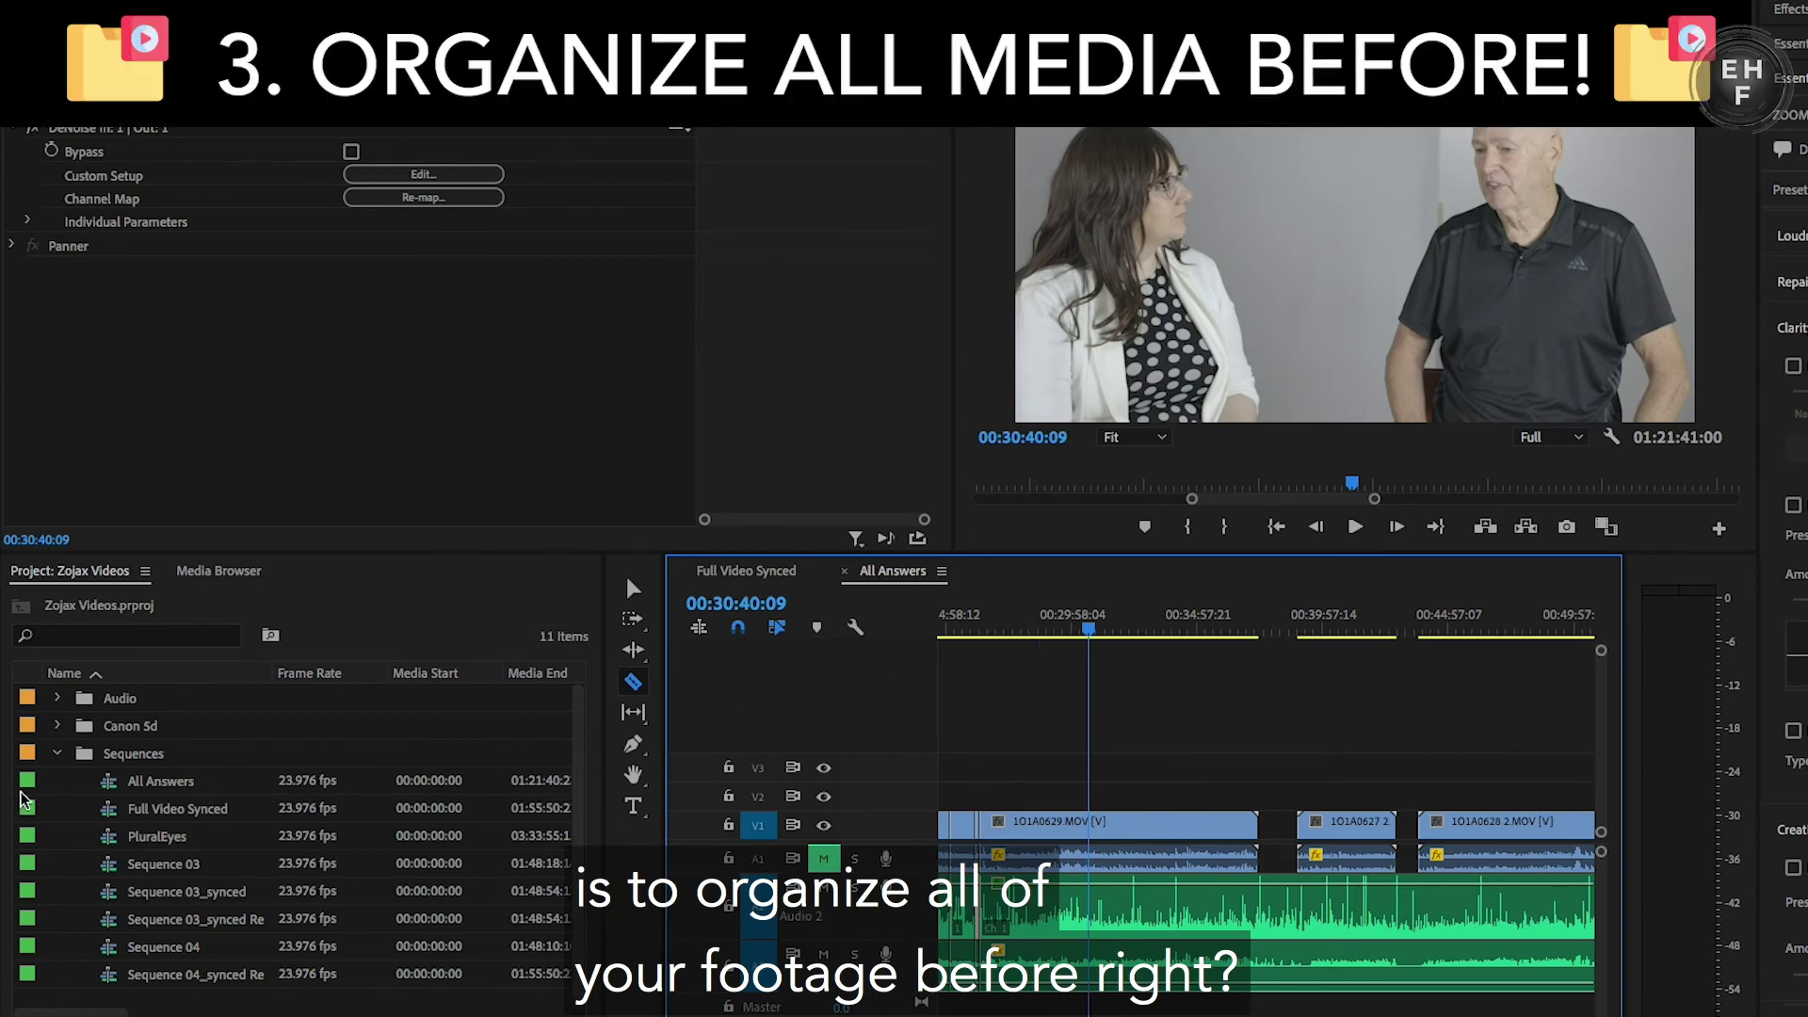
Step: Collapse the Sequences and Audio bins, then select the Sequences, Canon 5d and Audio bins
left_click(53, 752)
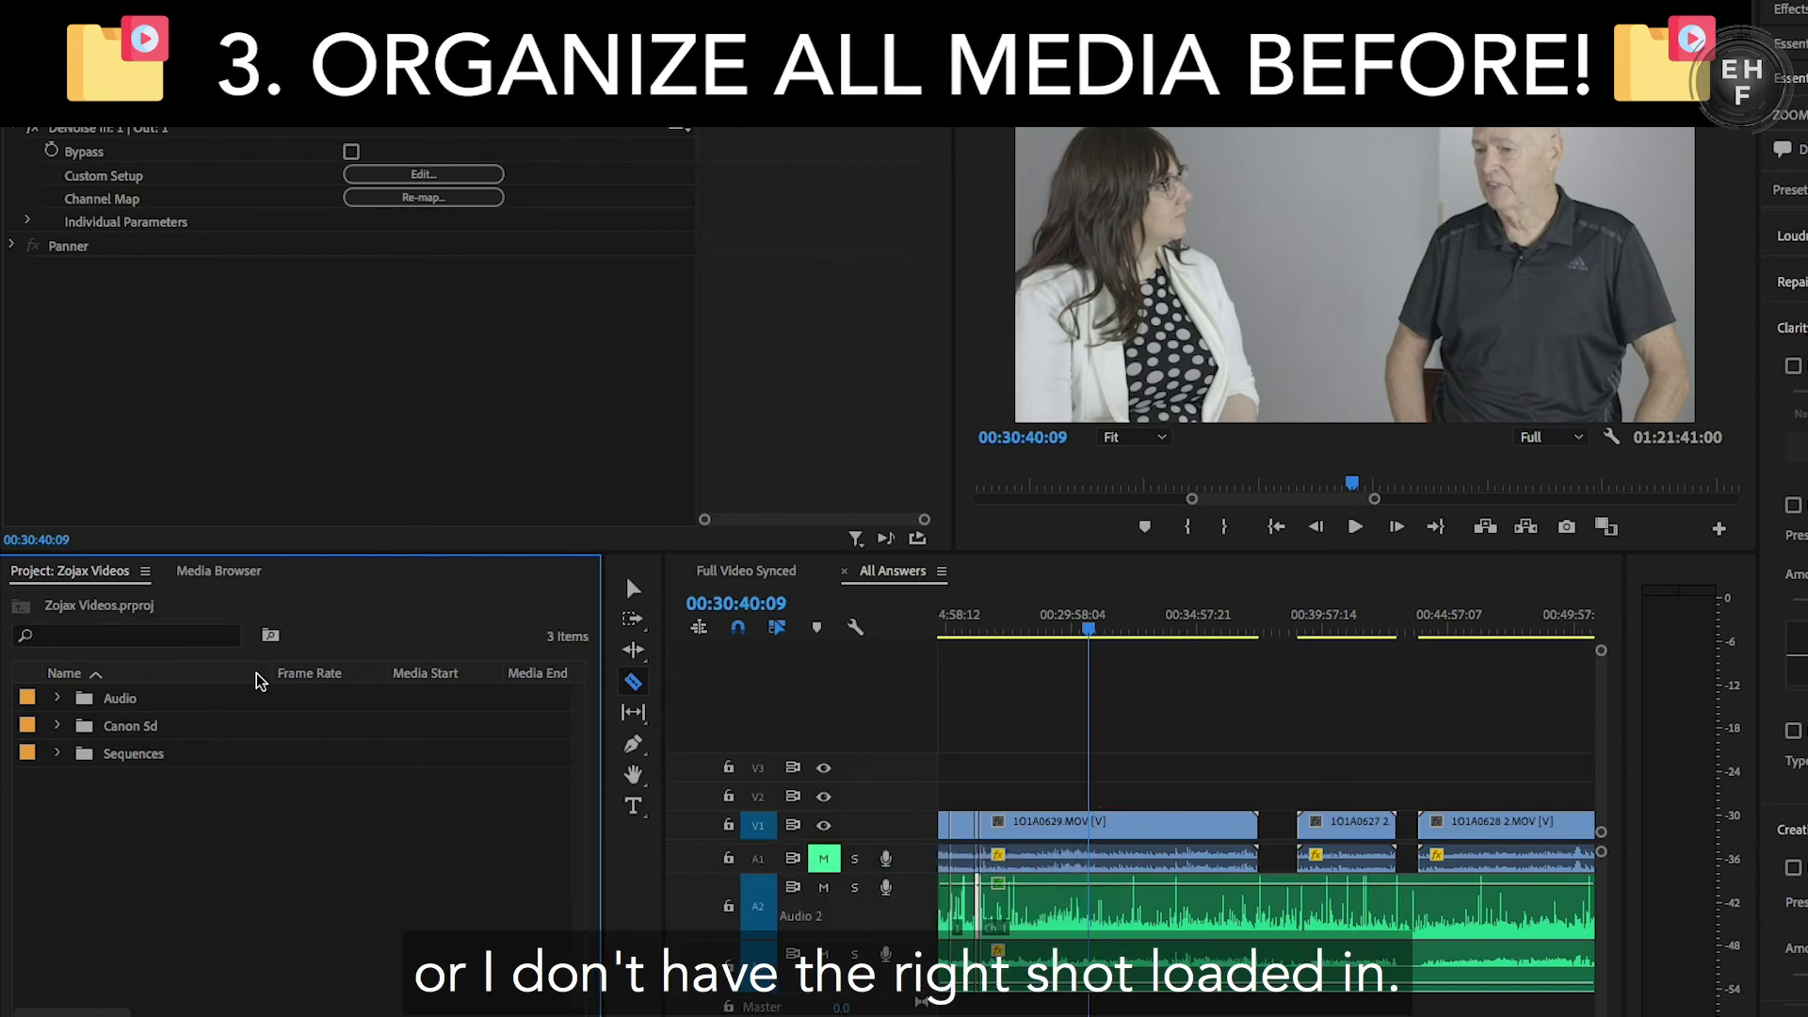
left_click(58, 697)
left_click(57, 697)
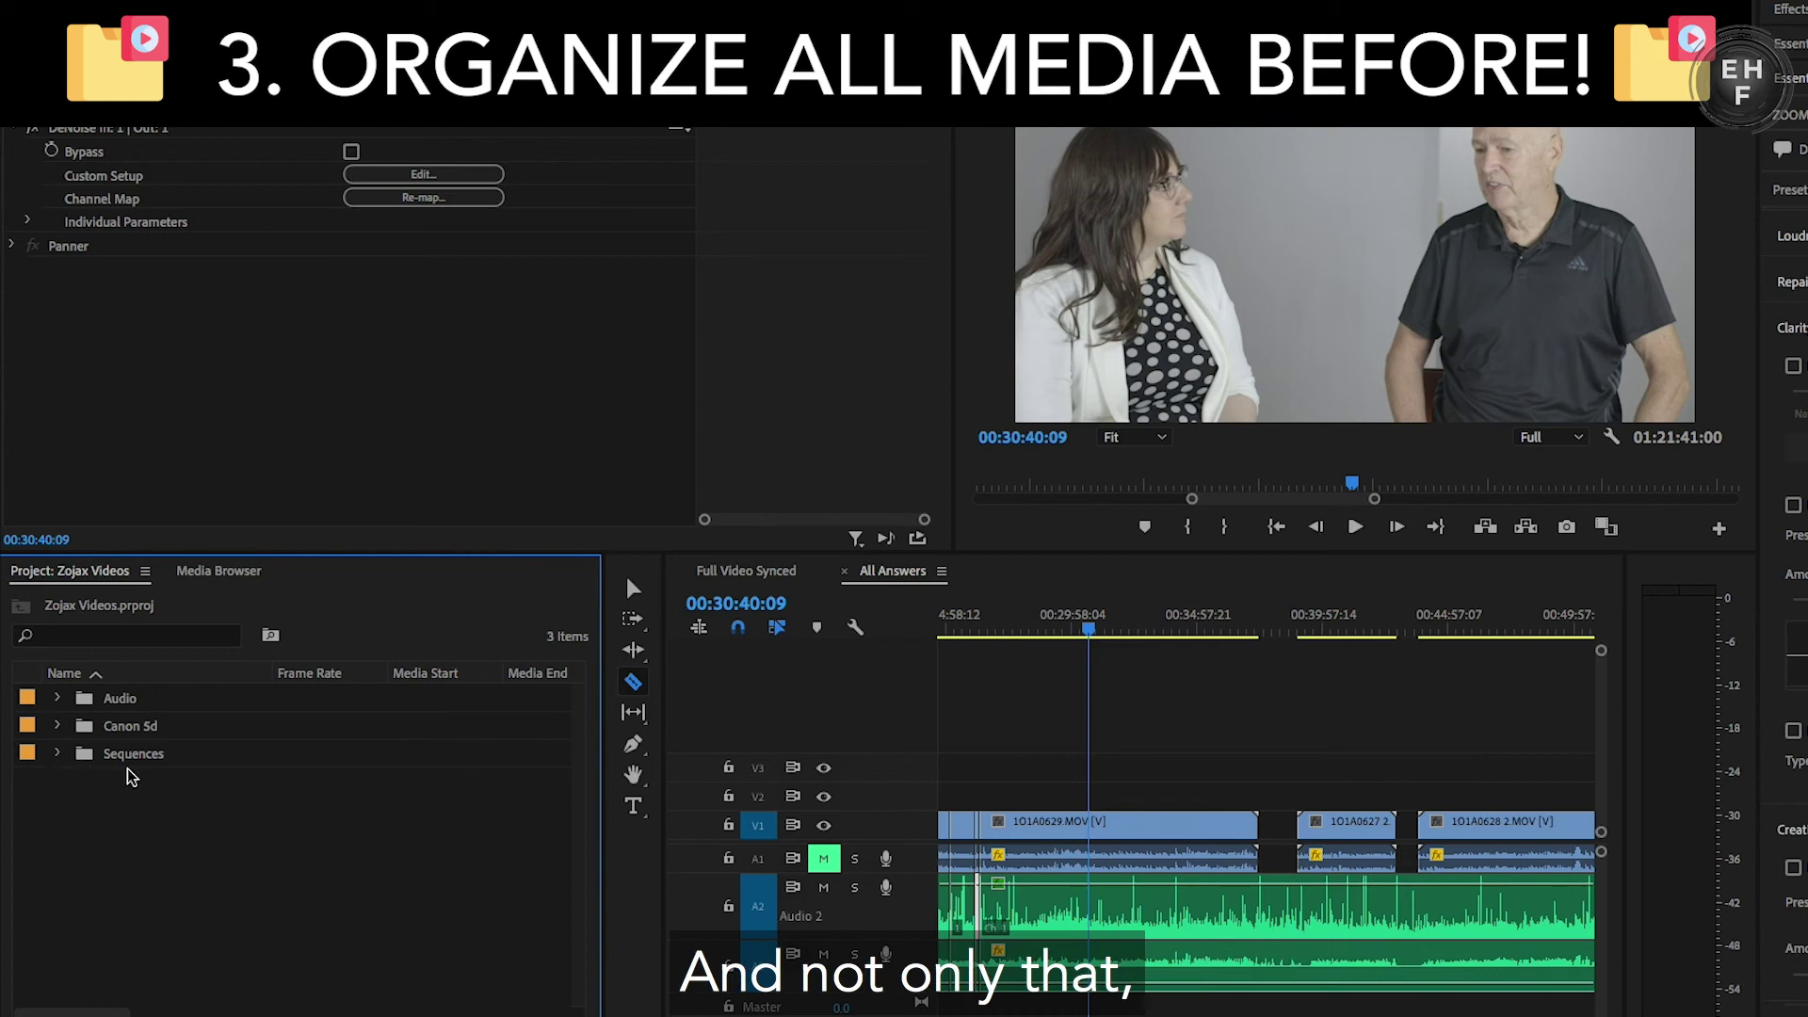
left_click(137, 757)
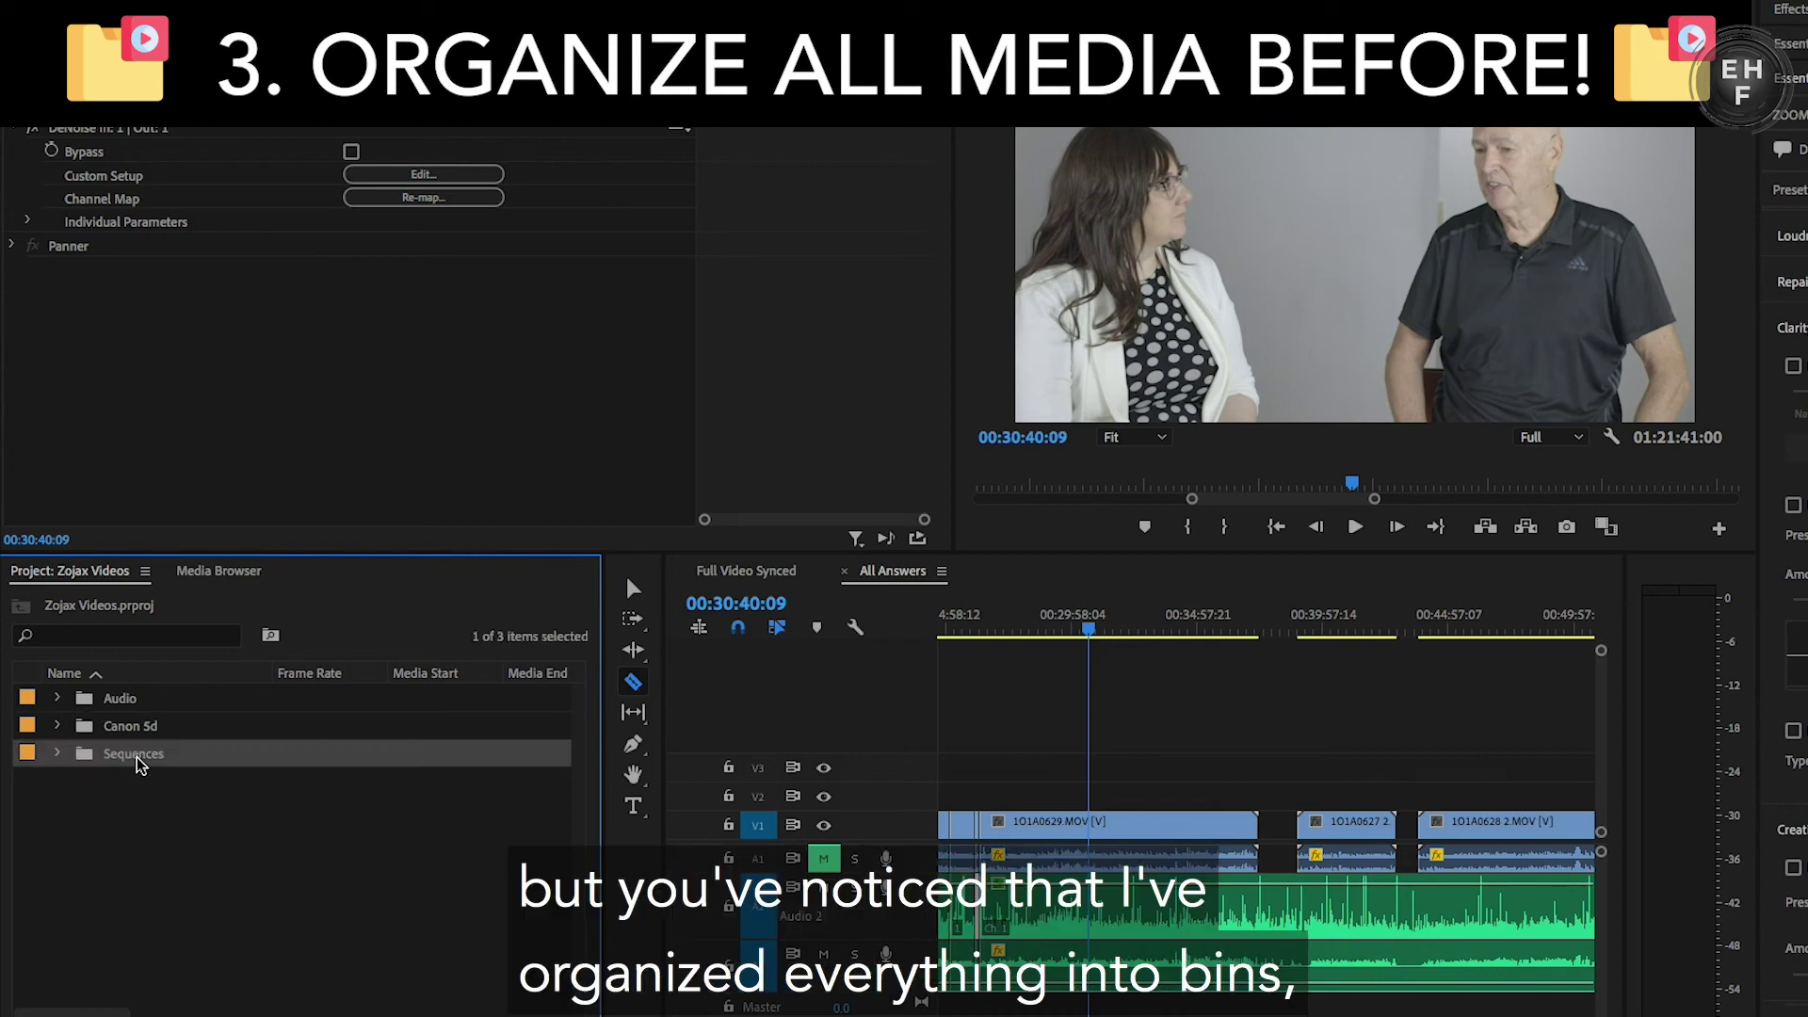
left_click(111, 727)
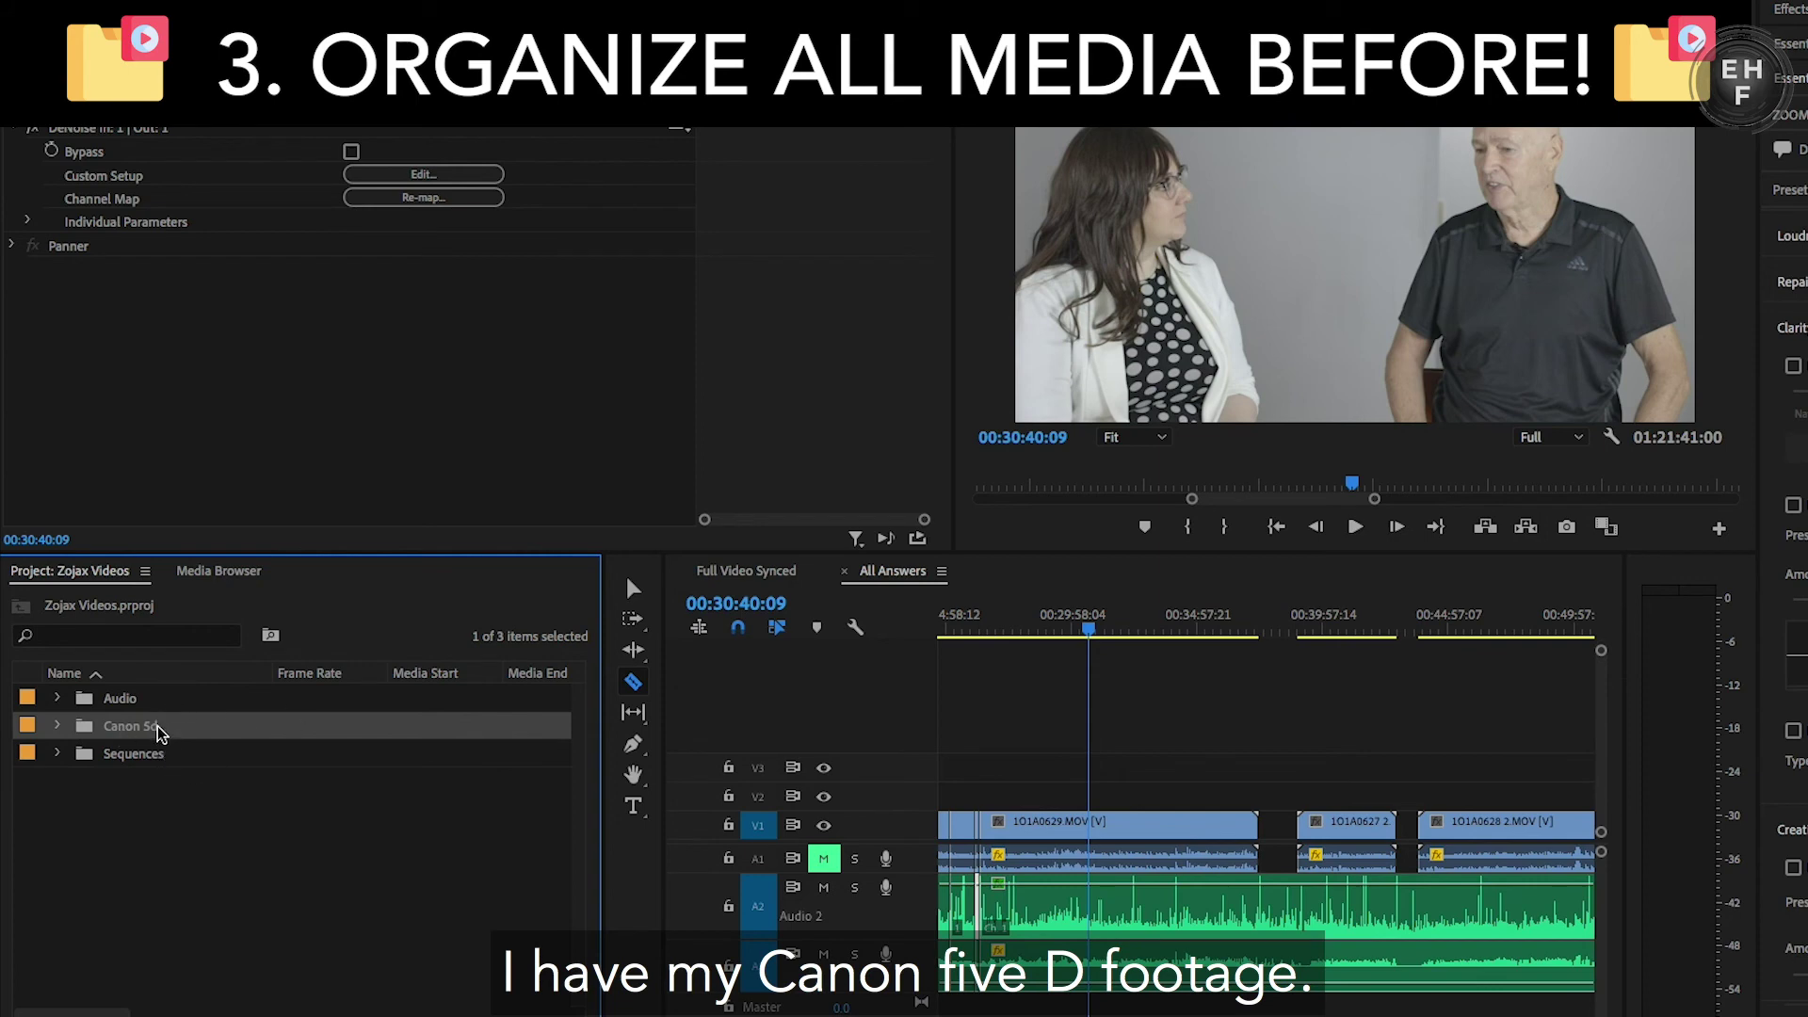
left_click(134, 706)
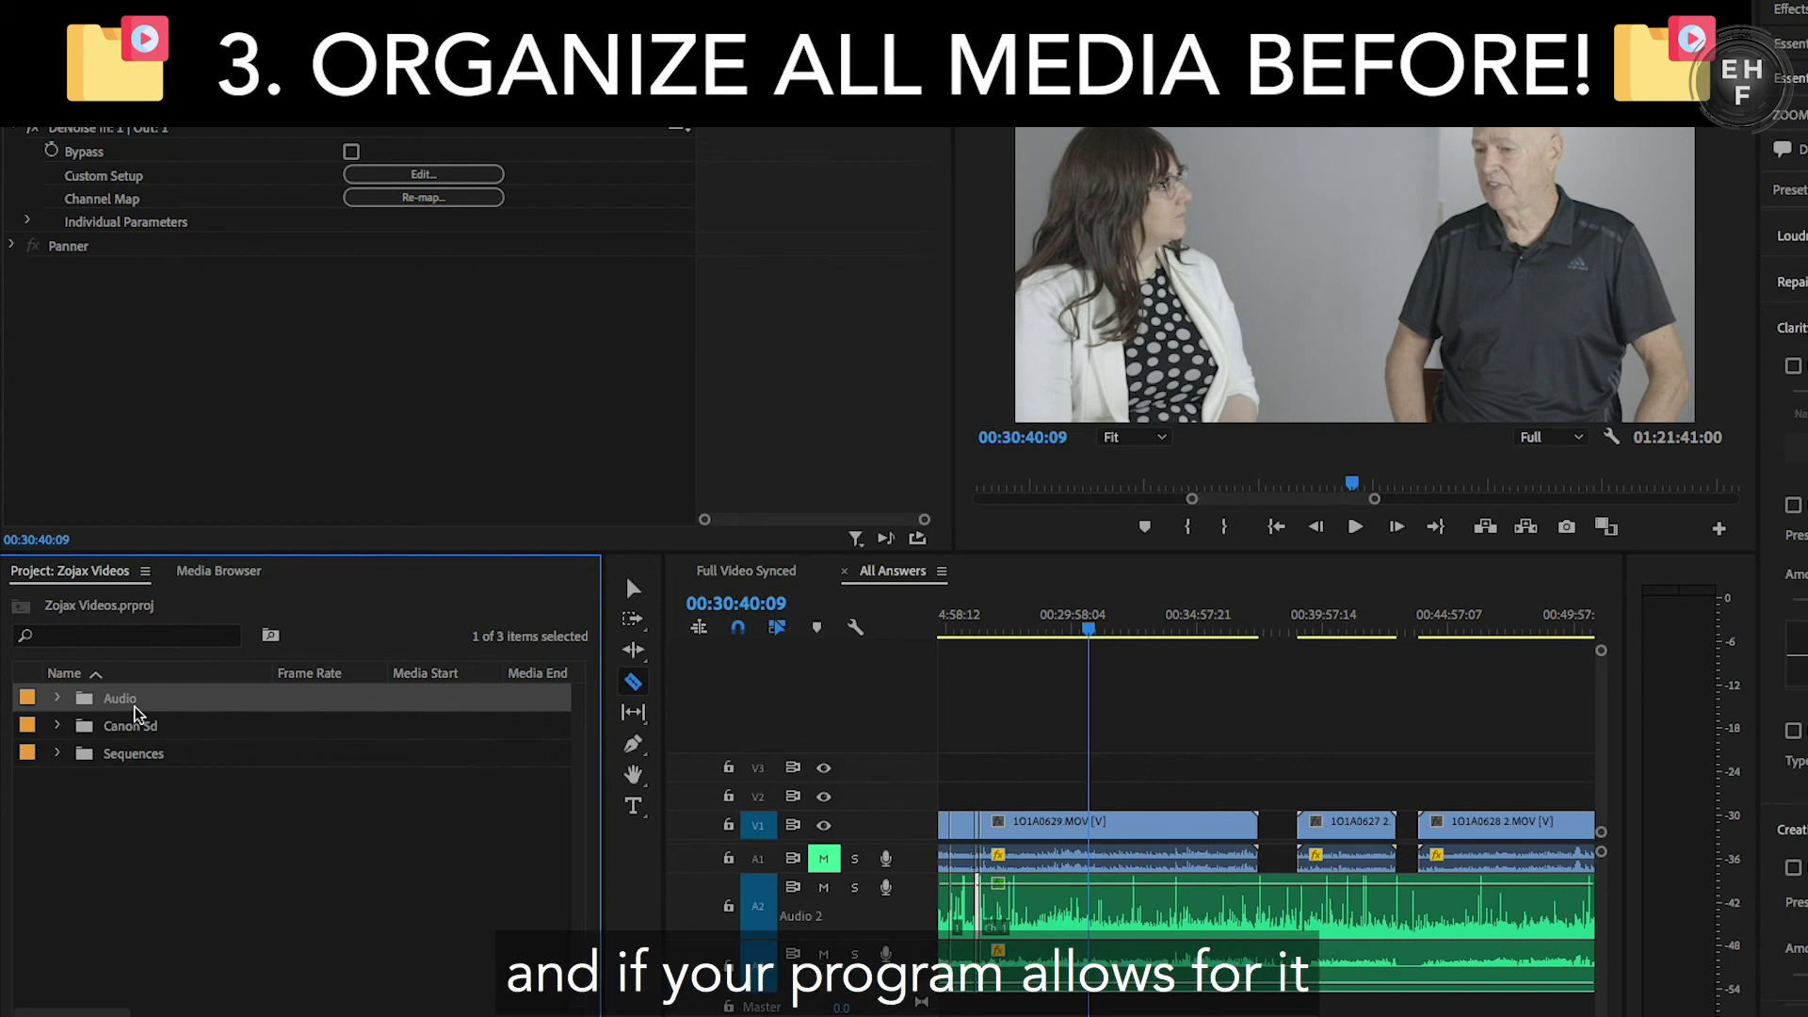
left_click(140, 759)
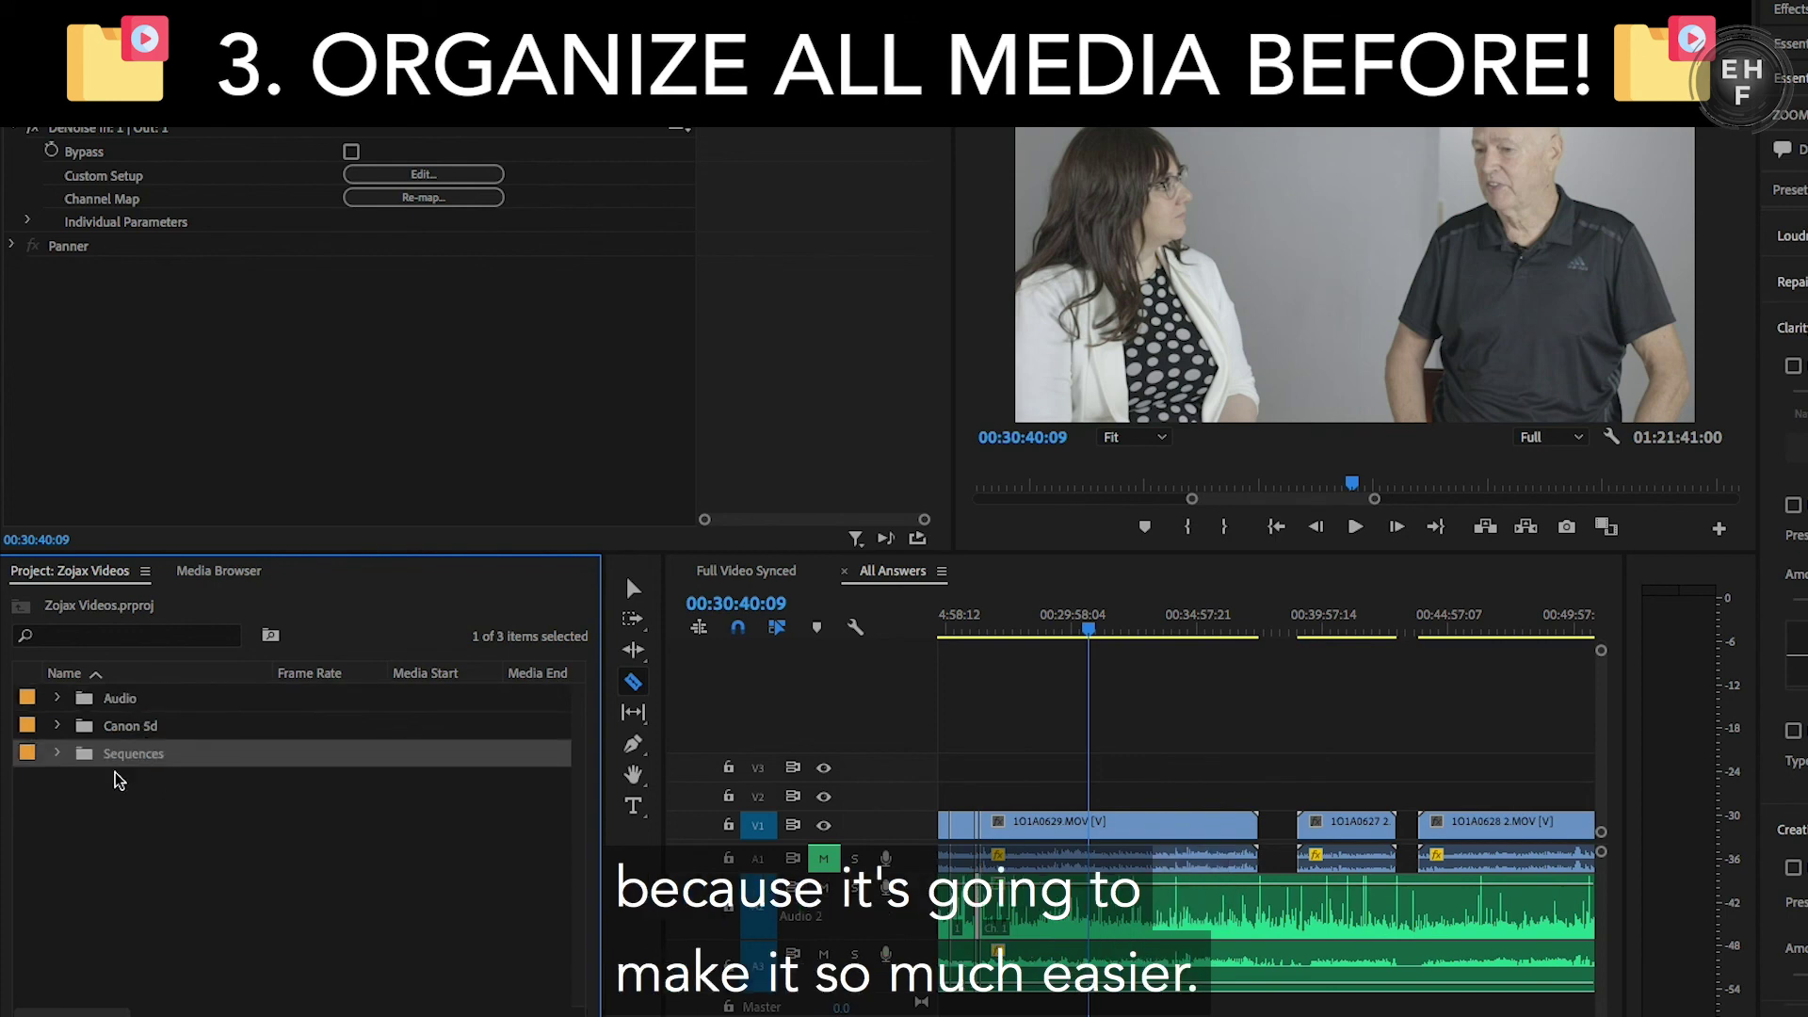